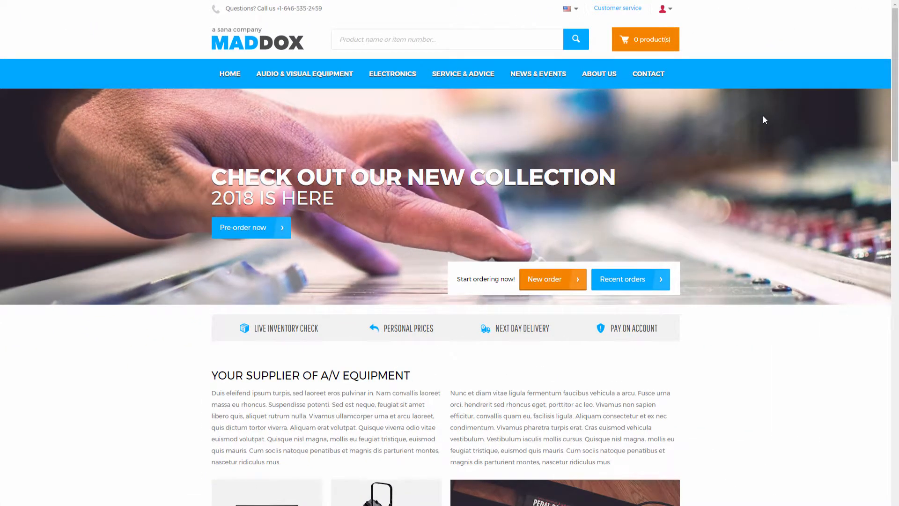
Start a return request from the €1.228.04 posted invoice in the account's invoice history.
click(672, 13)
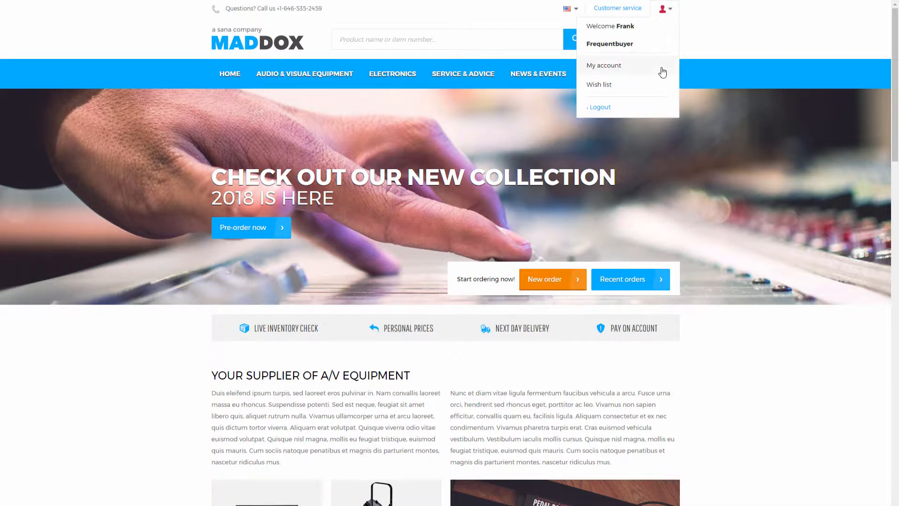
click(663, 72)
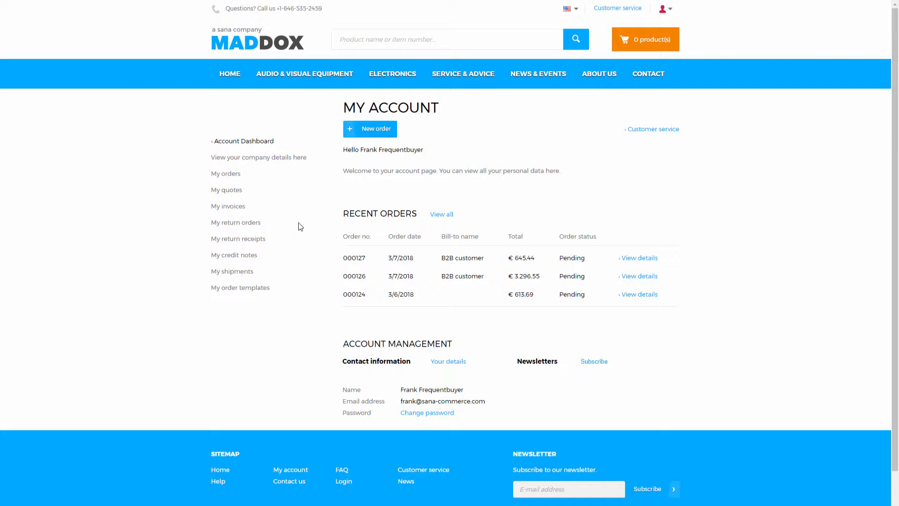
click(241, 206)
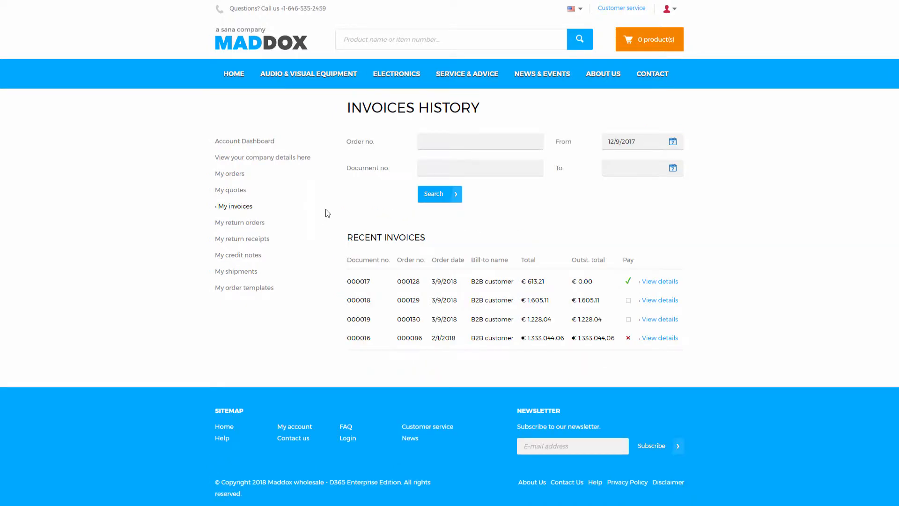
click(653, 319)
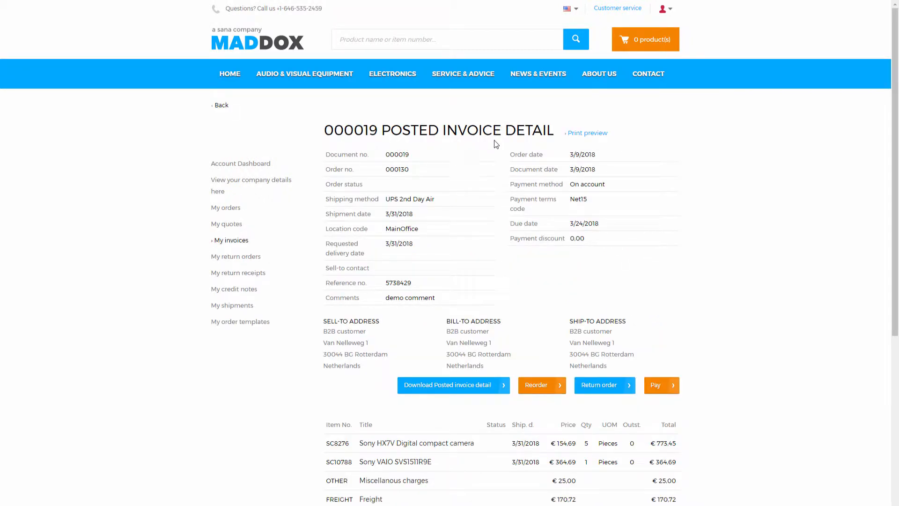
click(604, 391)
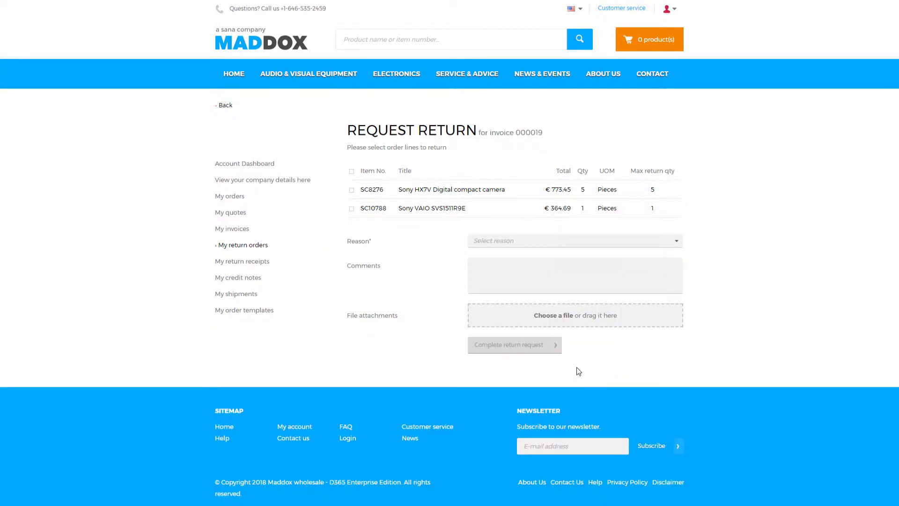
Select both product lines for return, clearing the Sony HX7V Digital compact camera line again.
click(352, 209)
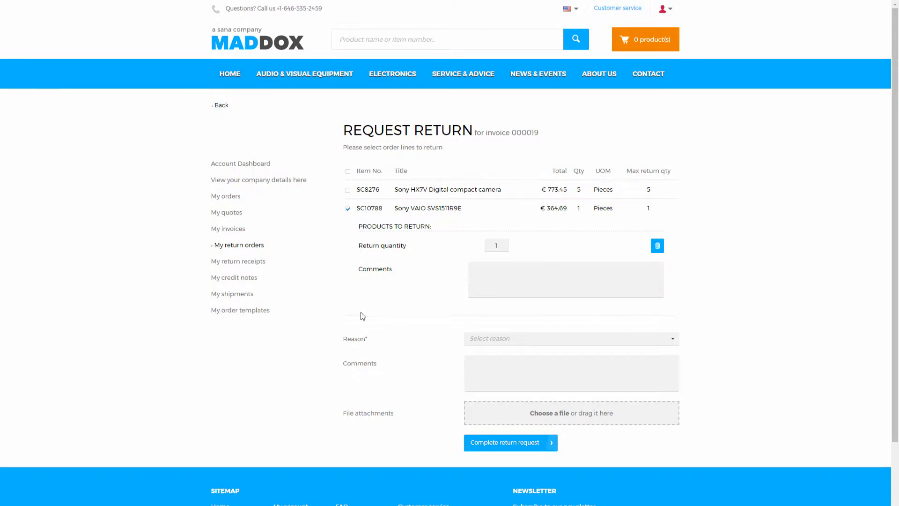
click(348, 191)
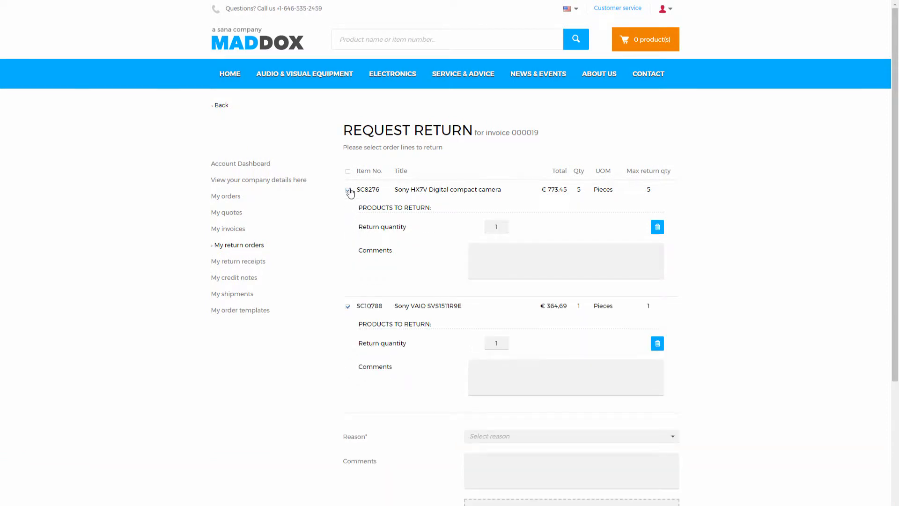
click(349, 191)
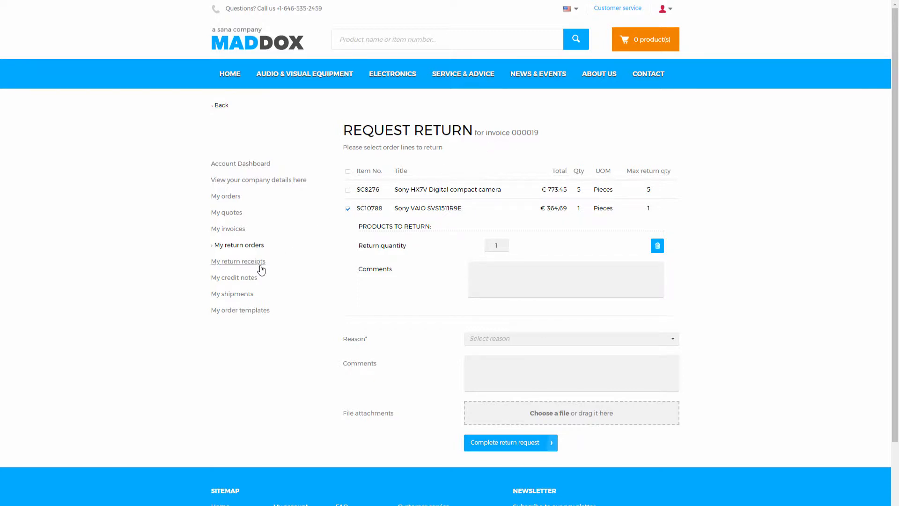
Create a new return order without an invoice and add item SC8276, Sony HX7V Digital compact camera.
click(248, 250)
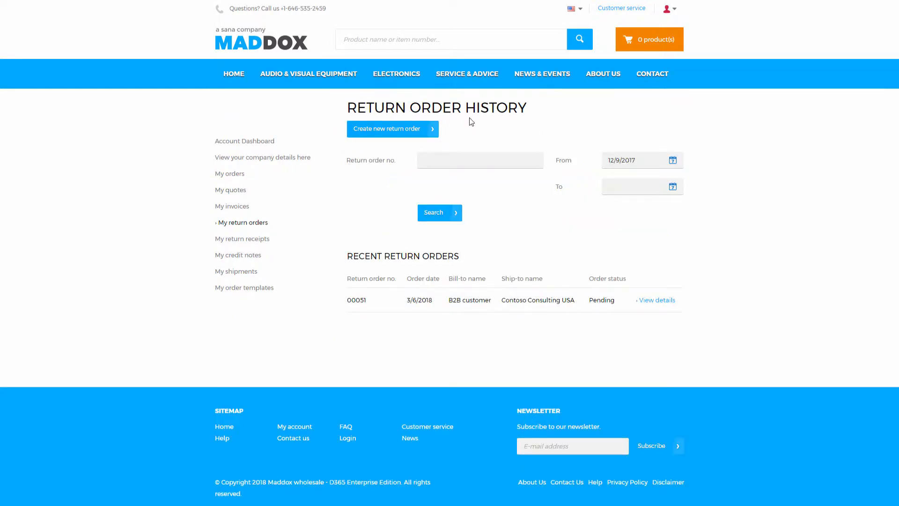
click(407, 131)
click(391, 184)
text(SC8276)
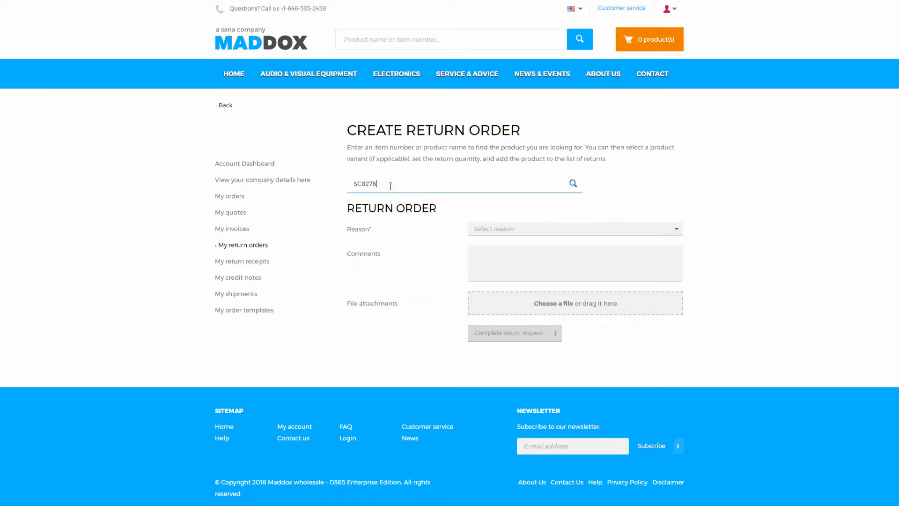
click(389, 205)
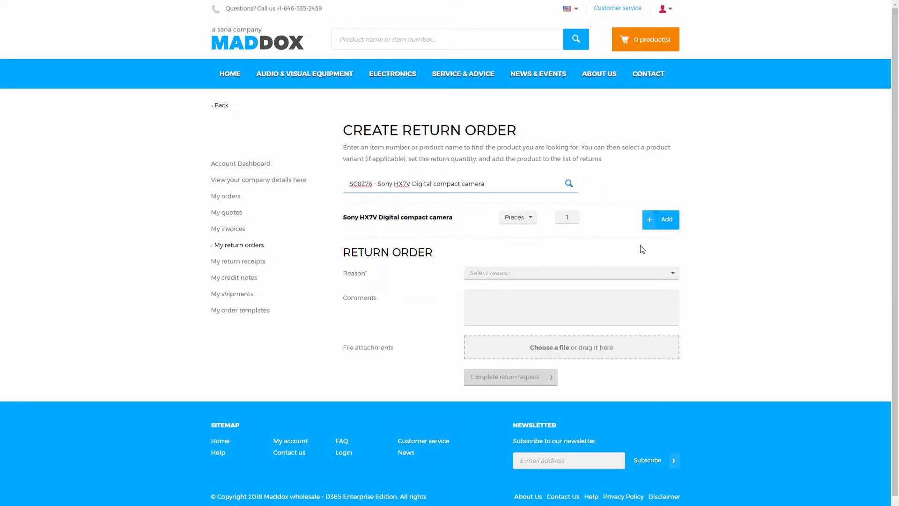
click(653, 229)
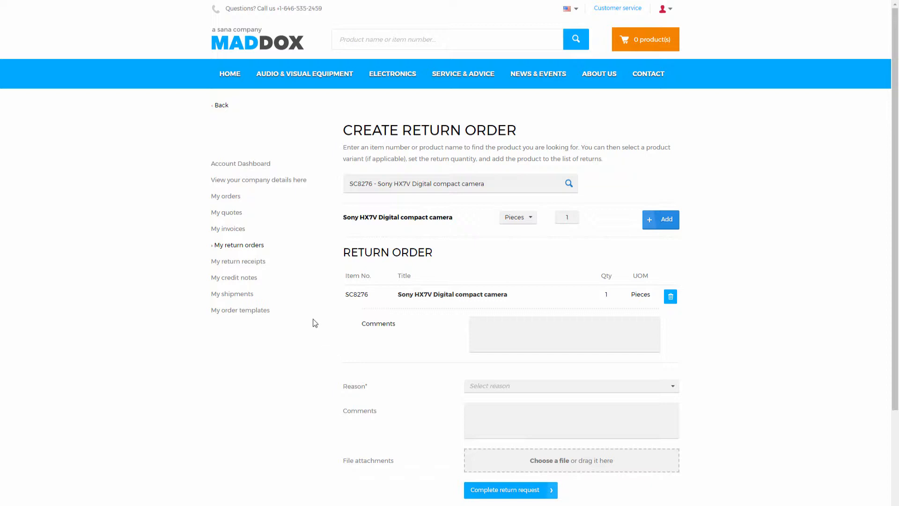
Request a return from the €1.228.04 invoice in My invoices and select the Sony HX7V Digital compact camera line.
click(227, 229)
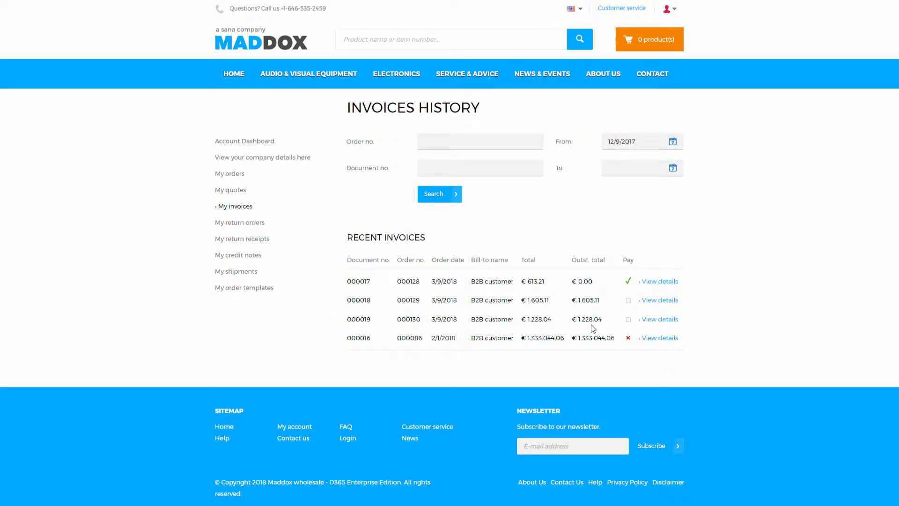
click(648, 322)
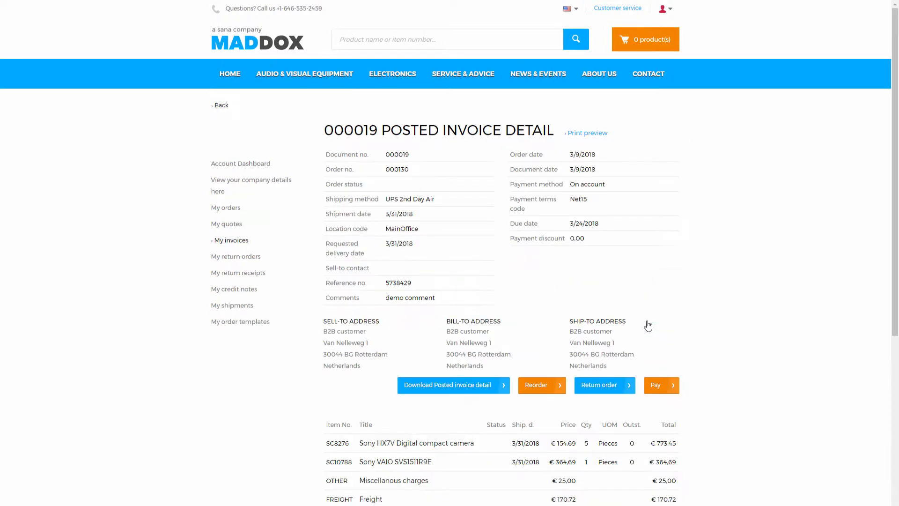
click(611, 384)
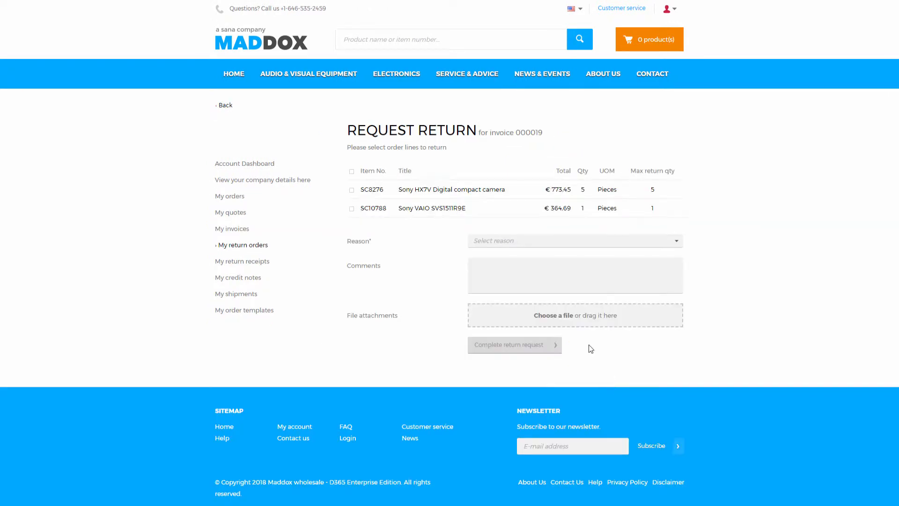
click(352, 190)
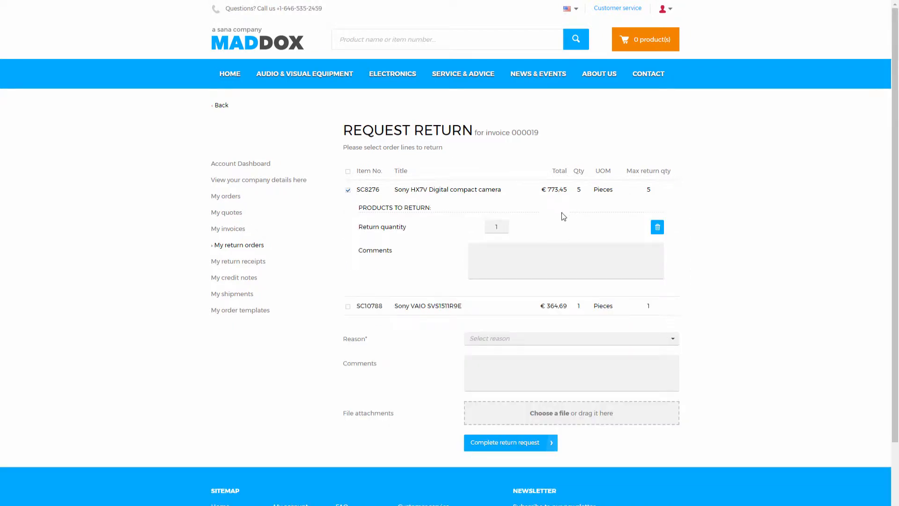
Try to raise the camera line's return quantity to 6, above the maximum return quantity.
click(505, 232)
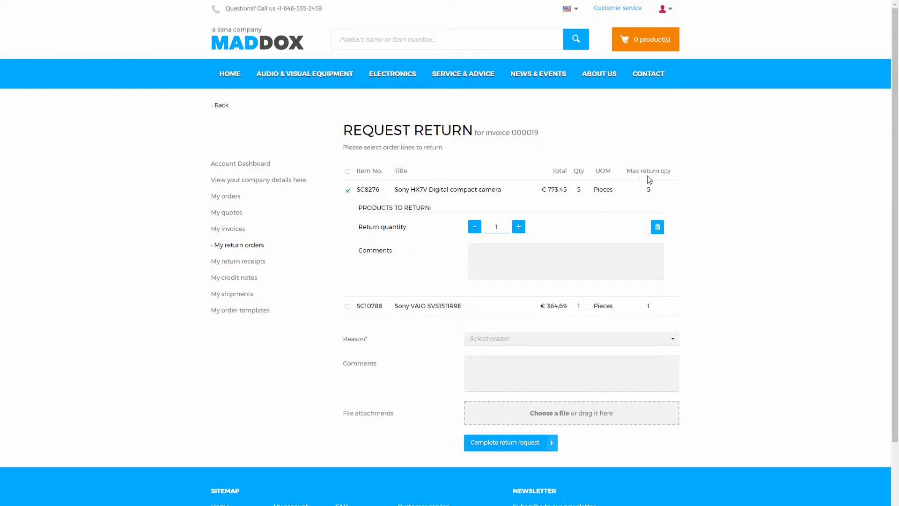
click(519, 227)
click(518, 228)
click(519, 228)
click(519, 228)
click(518, 228)
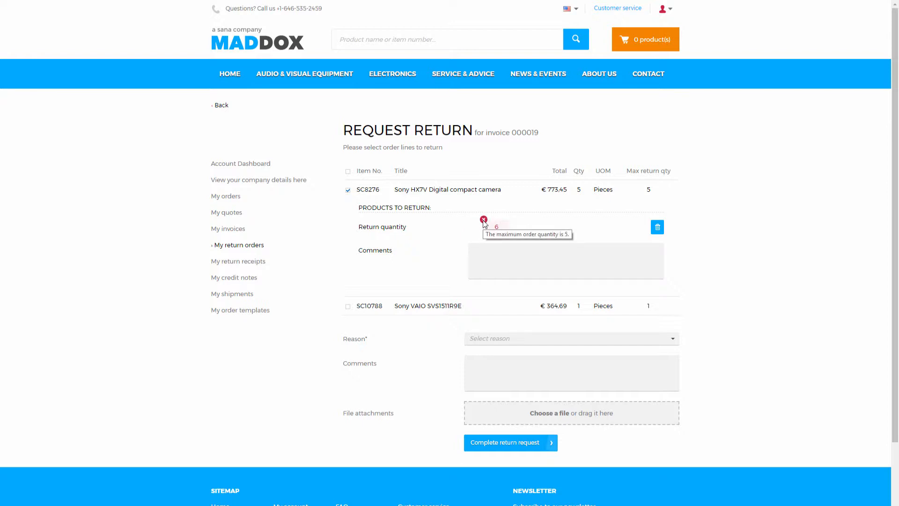
Set the camera line's return quantity to 2 and enter "sales line comment" as its line comment.
click(502, 229)
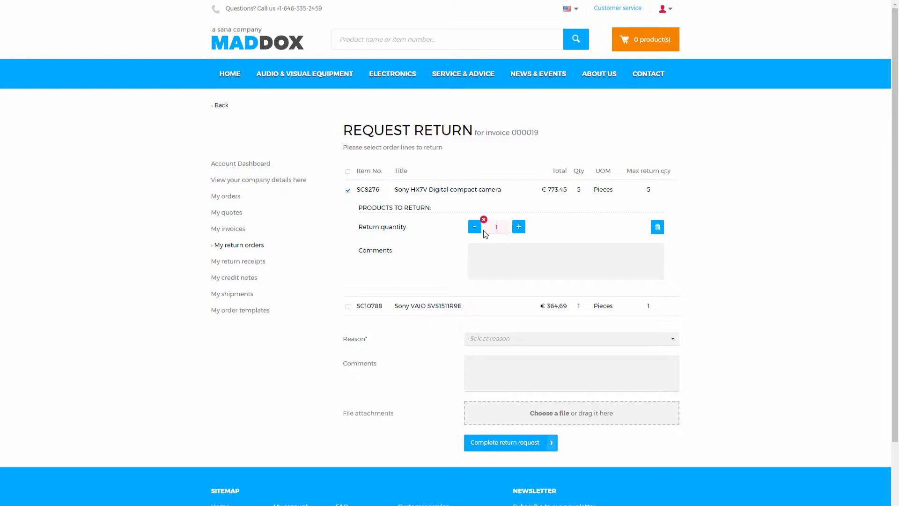
click(562, 235)
click(499, 229)
click(506, 265)
text(sal)
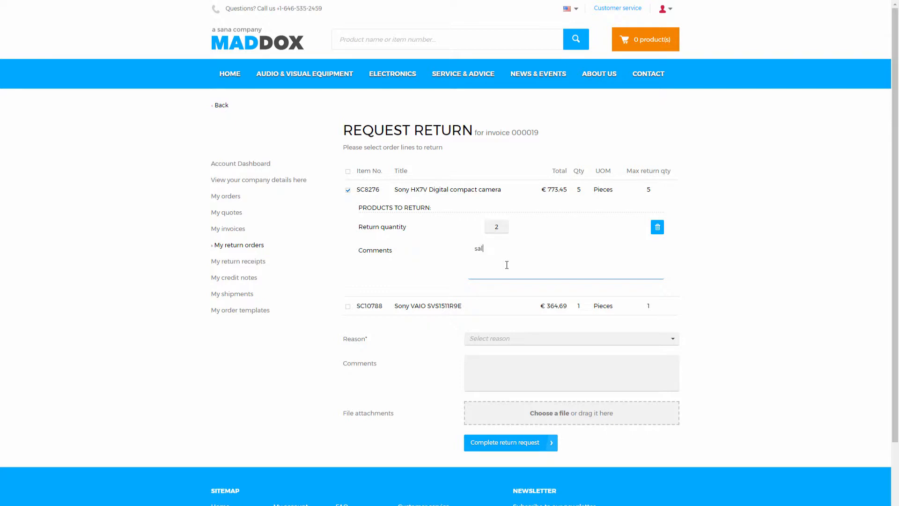
text(es line comment)
click(726, 255)
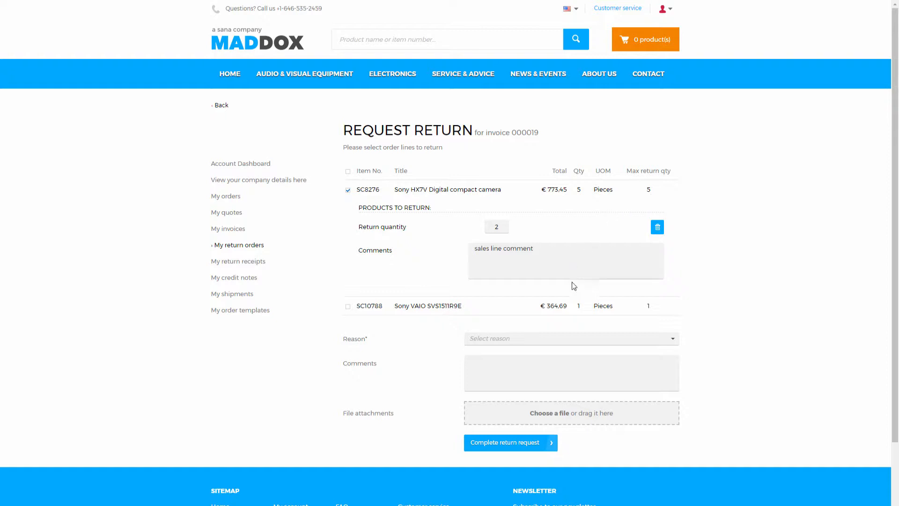
Enter "sales header (general) comment" as the general comment of the return request.
click(530, 380)
text(sales geader)
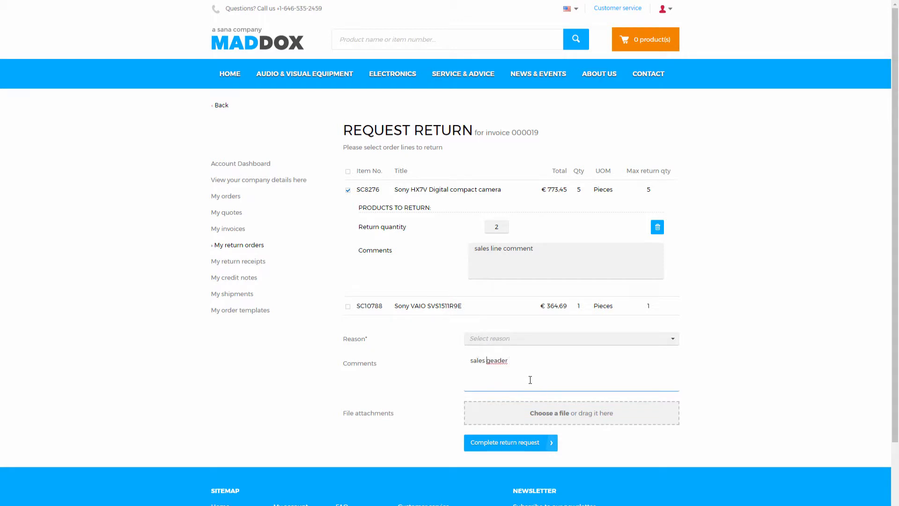
key(Delete)
text(header comment)
click(562, 259)
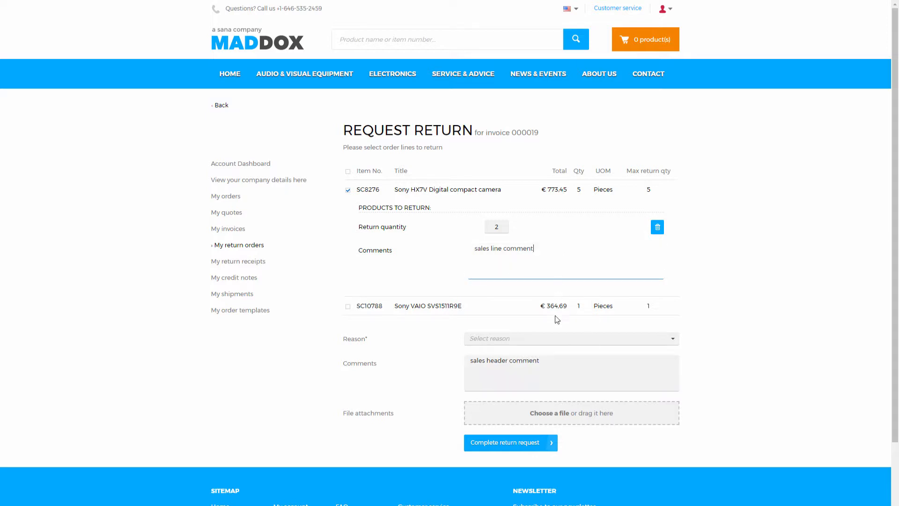
click(558, 381)
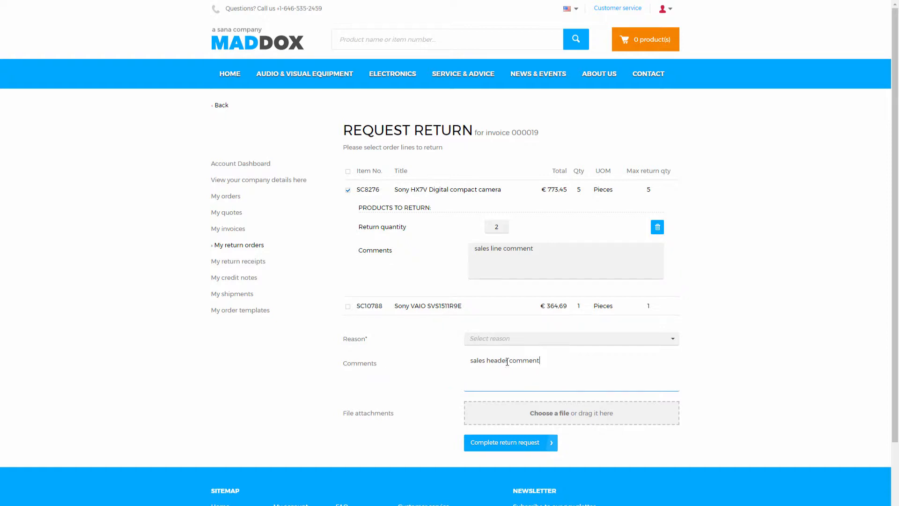
text(( )
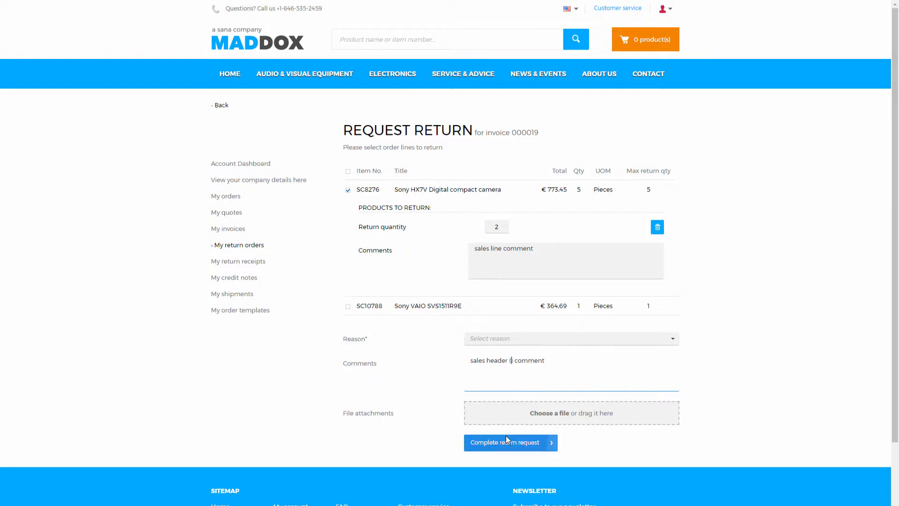
text(general)
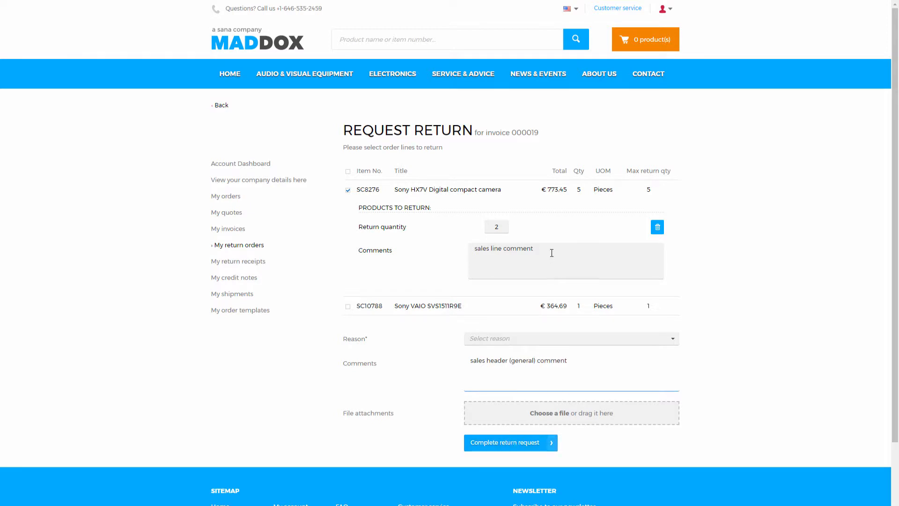
Set the reason of the return request to Defective.
click(498, 258)
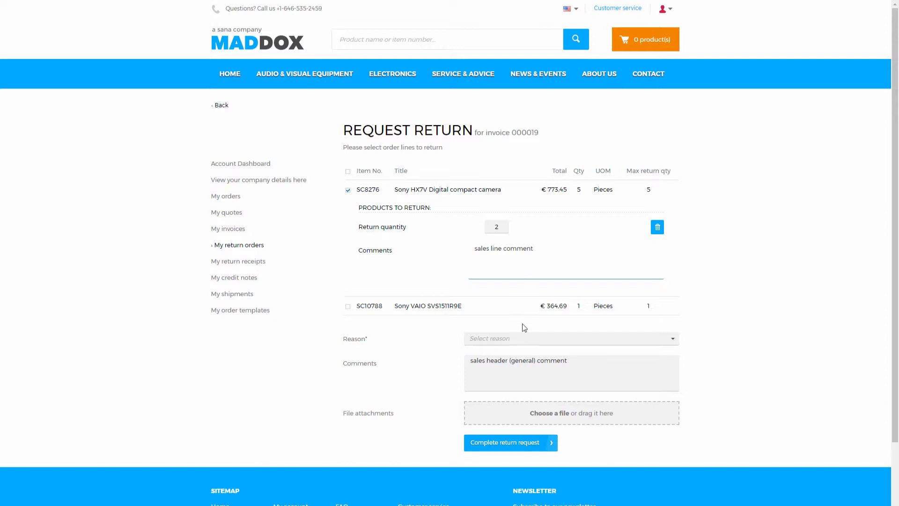
click(537, 341)
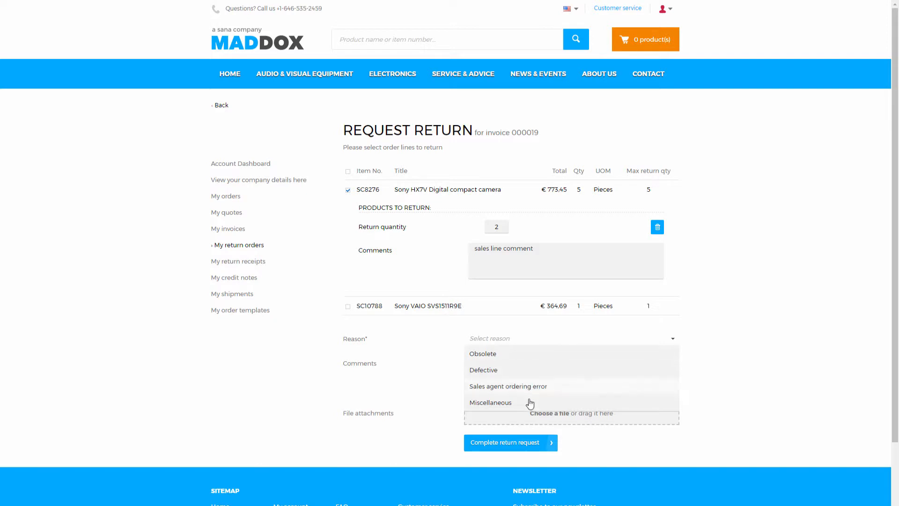
click(513, 375)
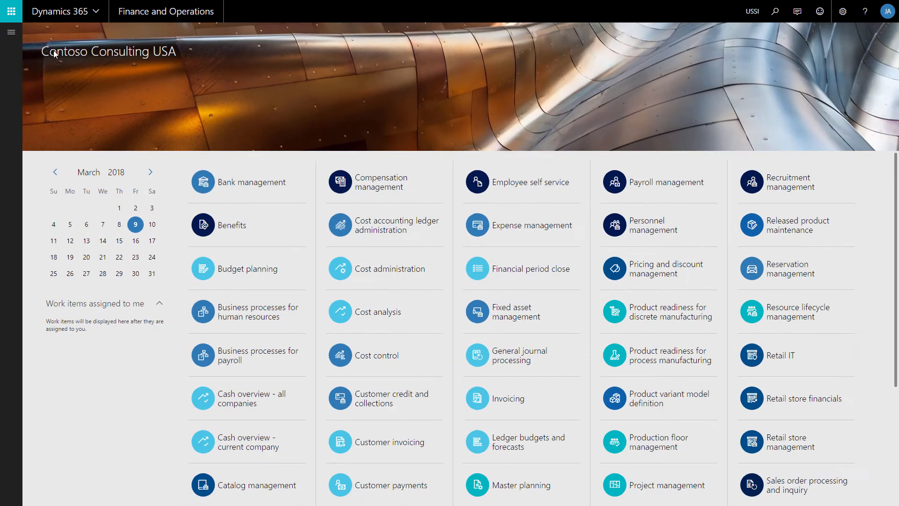
In Dynamics 365 Finance and Operations, open the Sales and marketing return reason codes setup for editing to examine their webshop visibility.
click(11, 34)
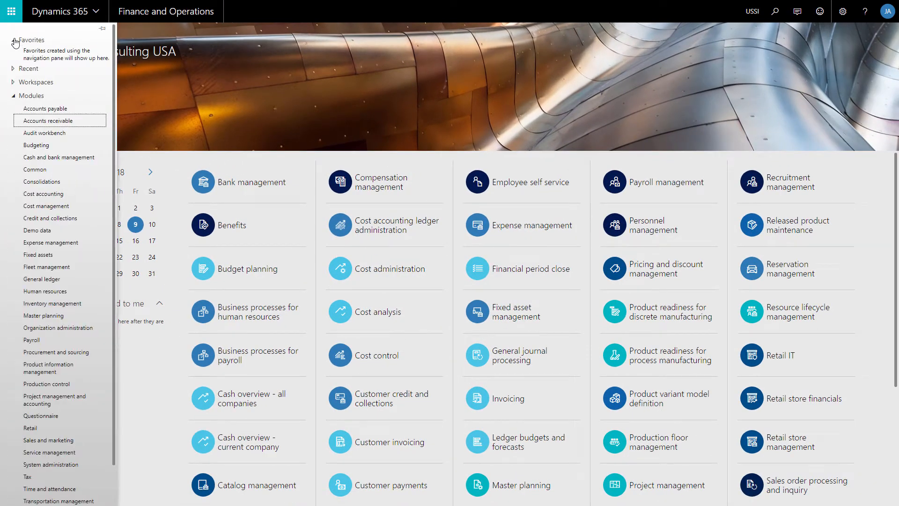
click(40, 440)
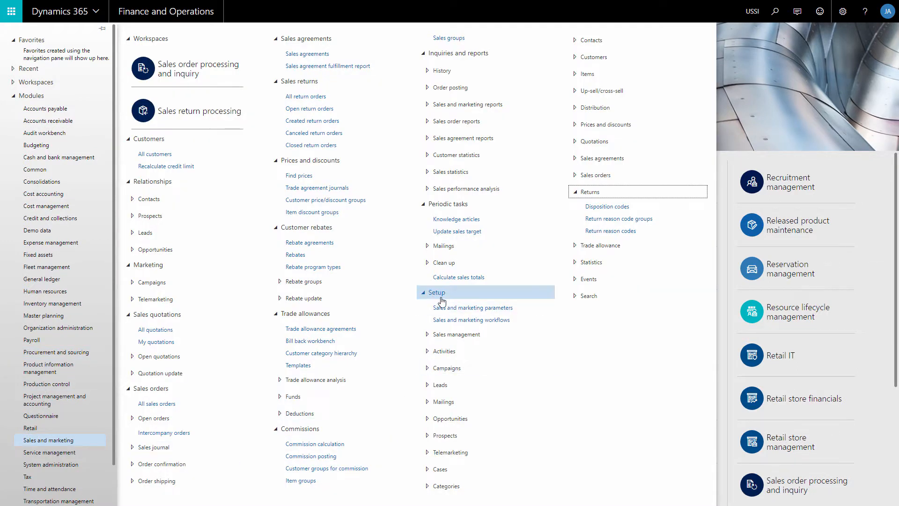
click(609, 230)
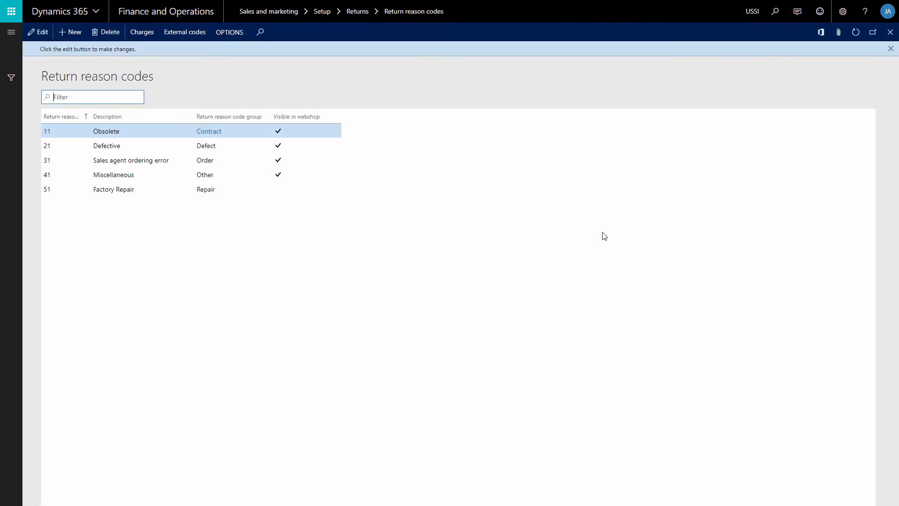
click(38, 32)
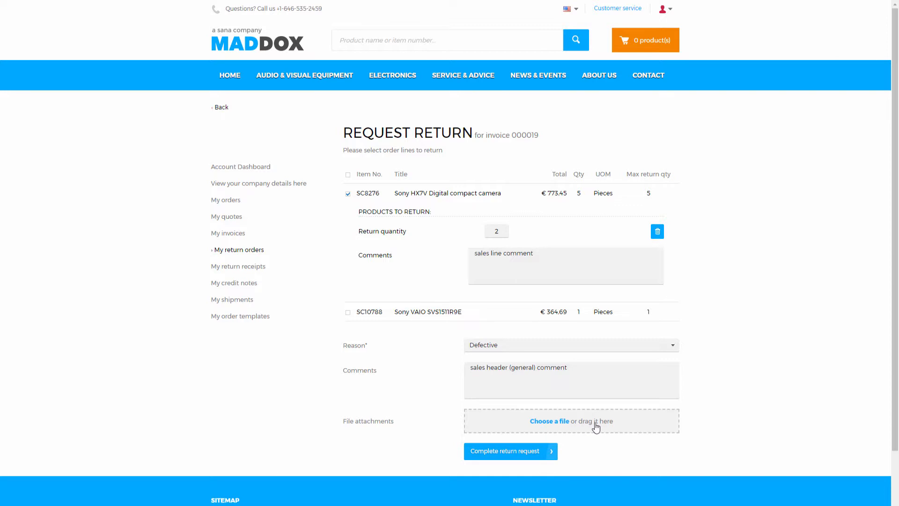
Attach the image files sc8276_1 and sc8276_2 from the Temp folder to the return request.
click(549, 422)
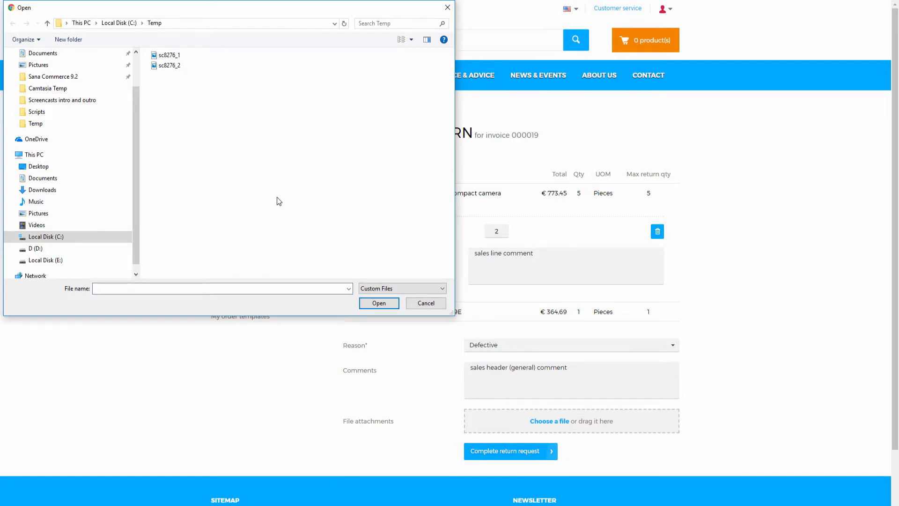
drag(232, 136, 154, 47)
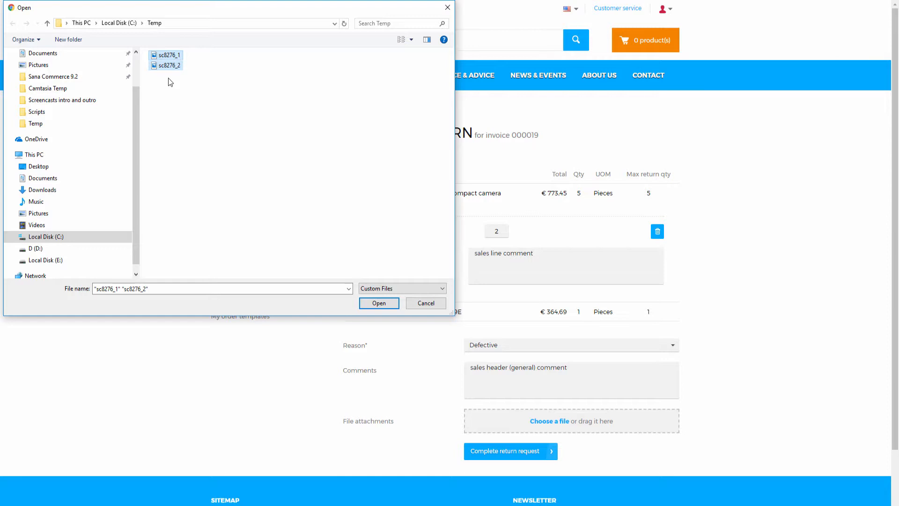
click(373, 305)
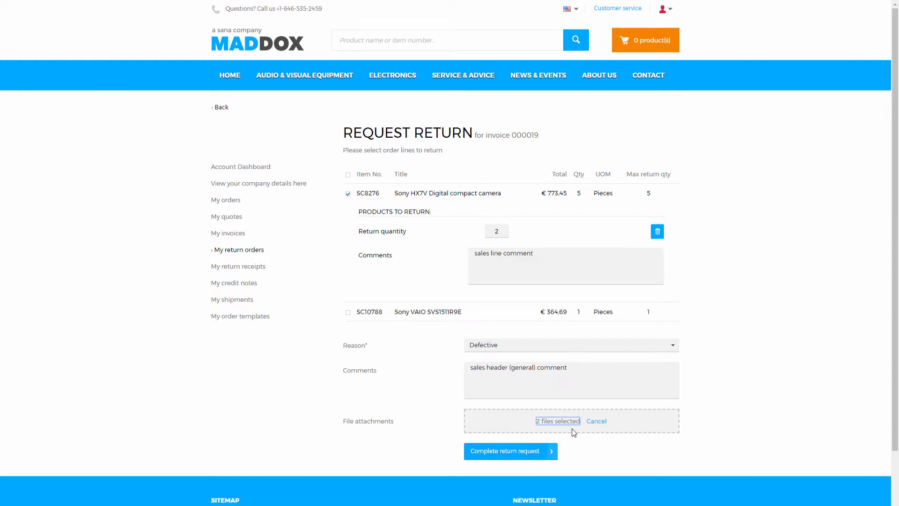
click(597, 433)
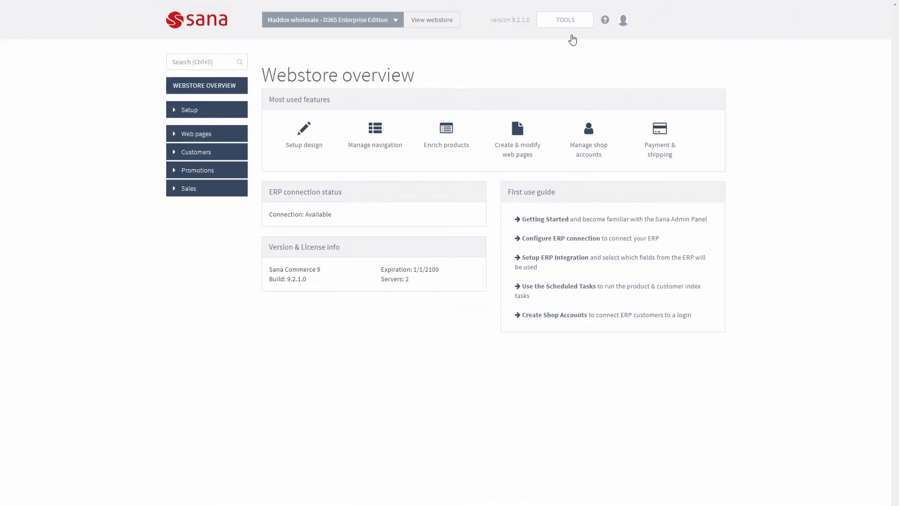
In the Sana admin panel, open the File manager and expand the Sales document attachments folder under Documents.
click(570, 24)
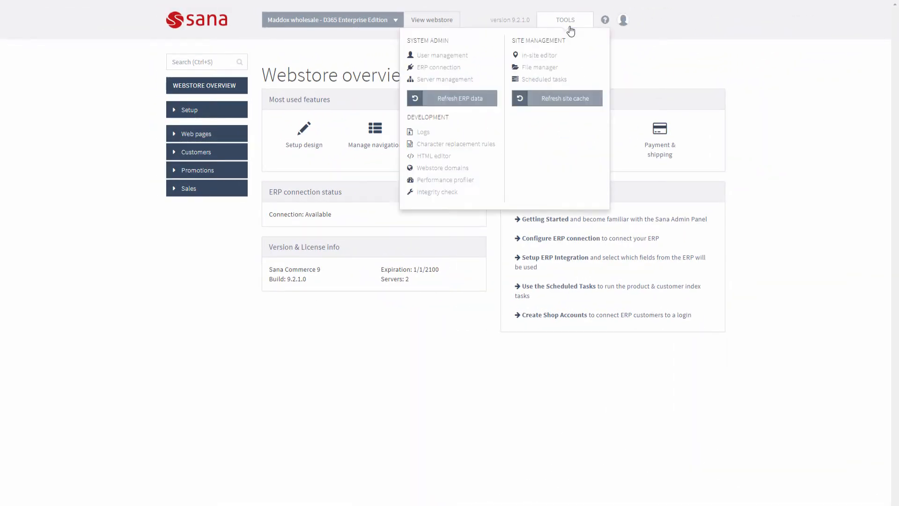
click(539, 67)
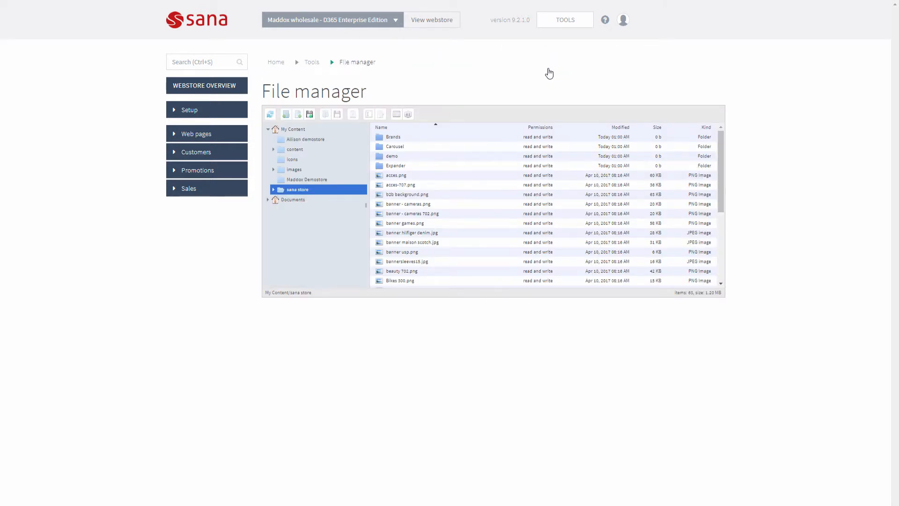
click(268, 130)
click(274, 140)
click(268, 139)
click(273, 160)
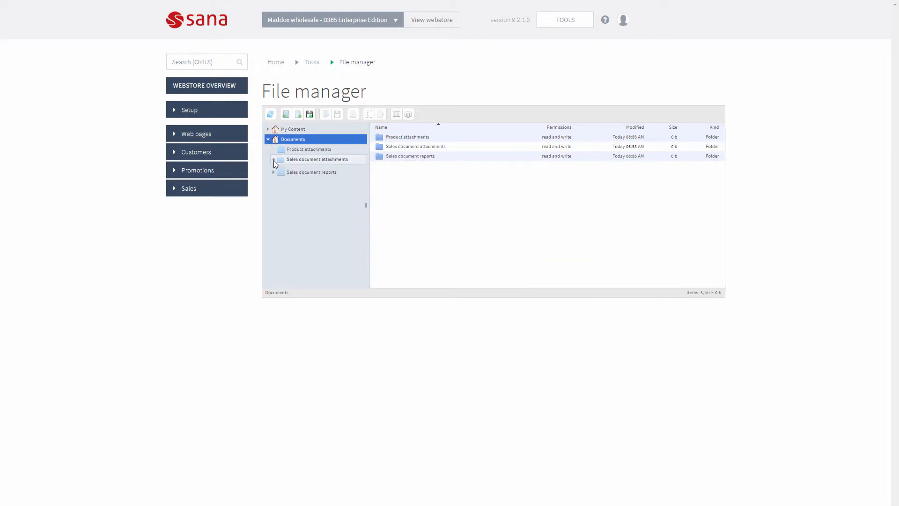
Browse the Return order attachments subfolders to examine the files stored for each return order.
click(297, 211)
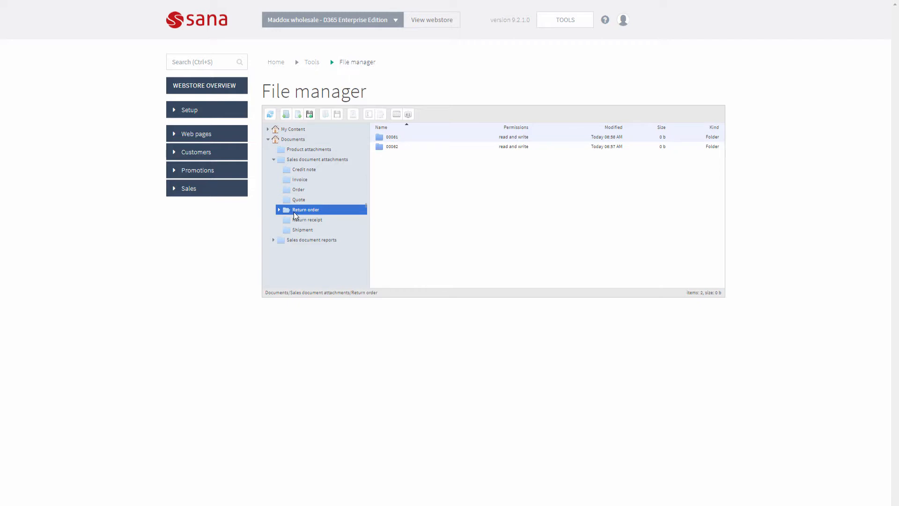
click(279, 209)
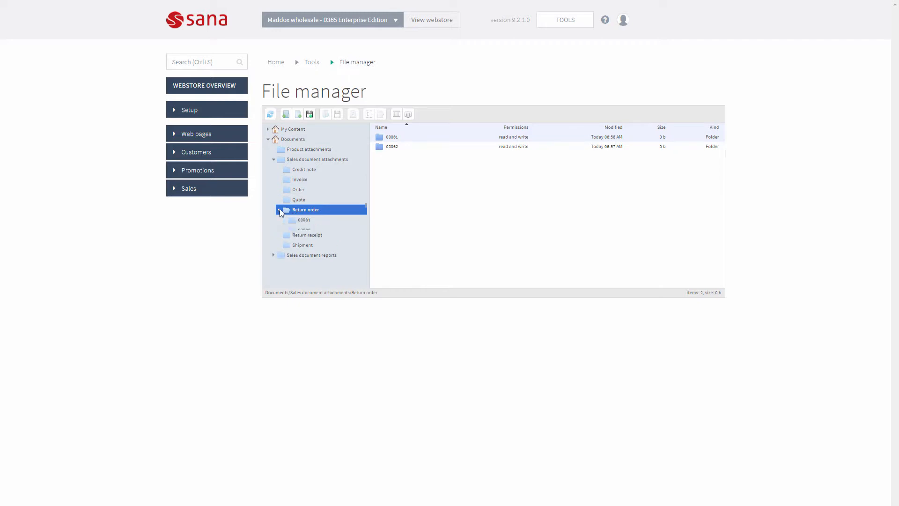
click(312, 223)
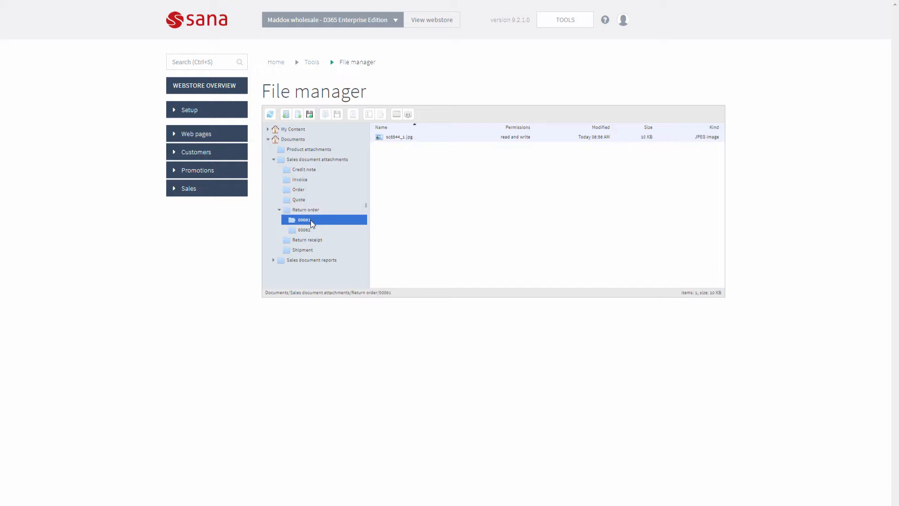
click(391, 138)
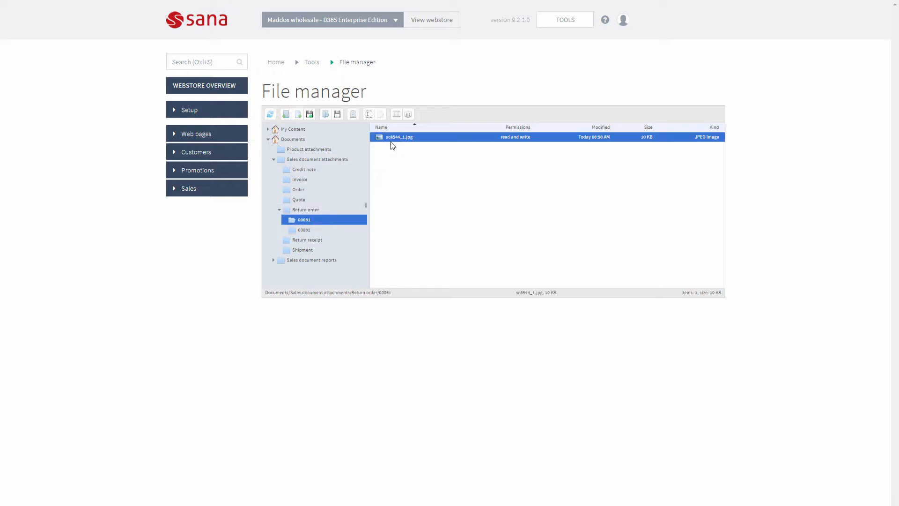
click(314, 229)
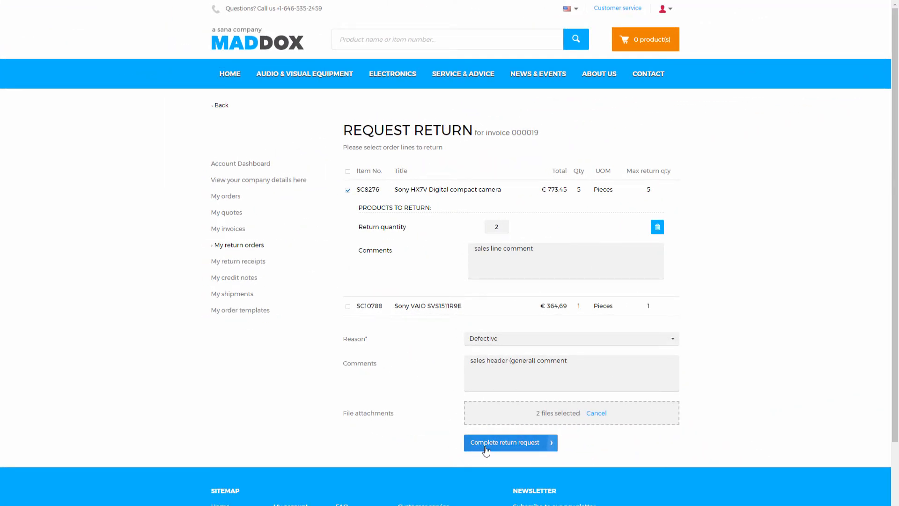
Back in the Maddox webshop, submit the completed return request and dismiss the confirmation.
click(486, 449)
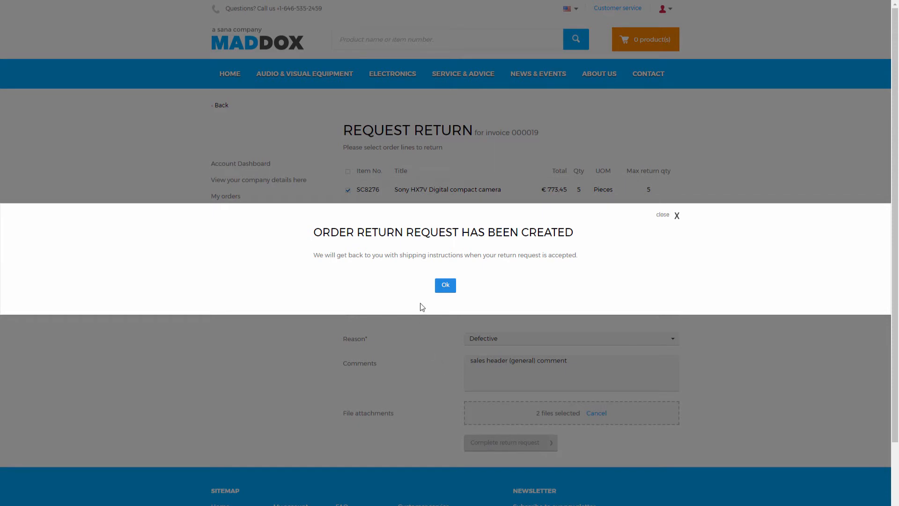
click(445, 286)
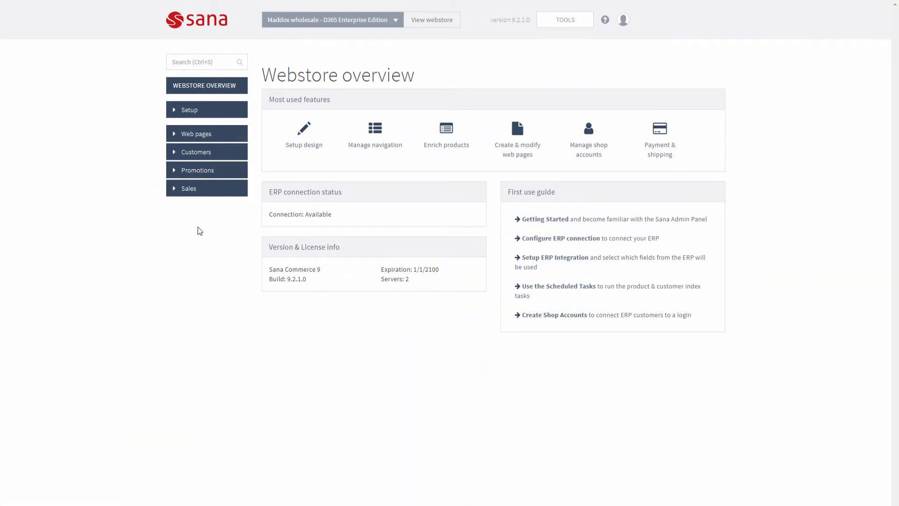
In the Sana admin panel, open the e-mail templates setup and examine the ReturnOrderConfirmation template identifier.
click(197, 113)
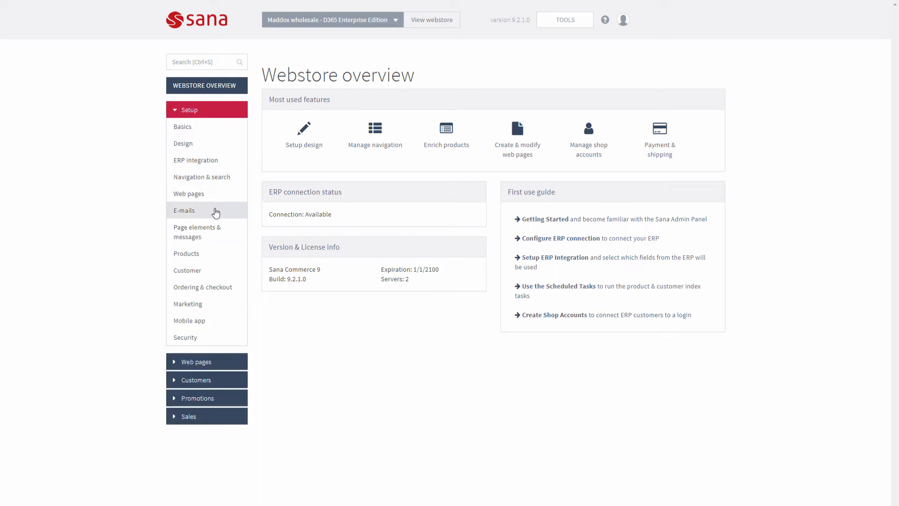
click(215, 213)
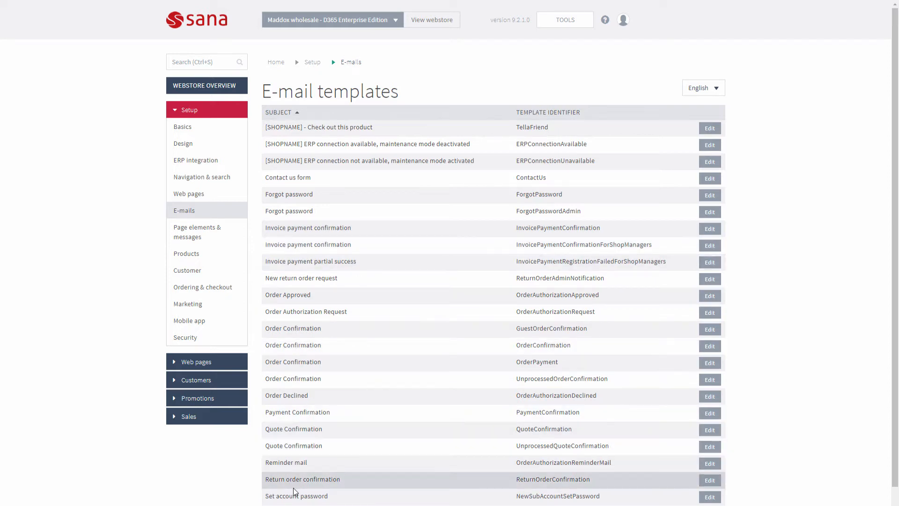
drag(517, 478, 594, 481)
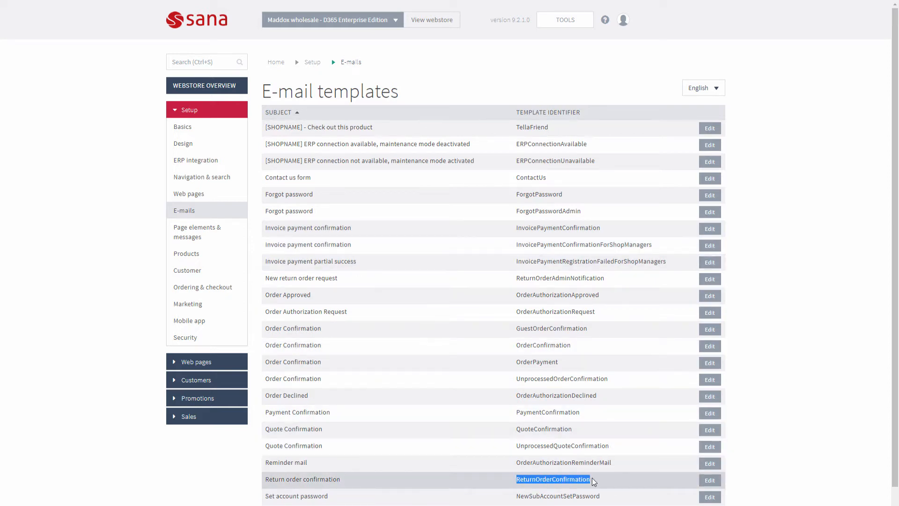
click(369, 486)
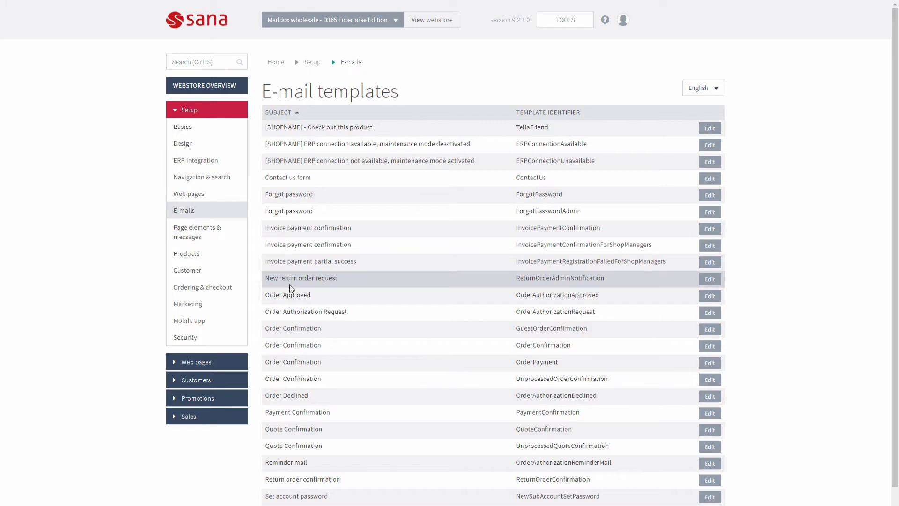
Examine the ReturnOrderAdminNotification template identifier and compare it with the ReturnOrderConfirmation identifier.
drag(516, 278, 606, 279)
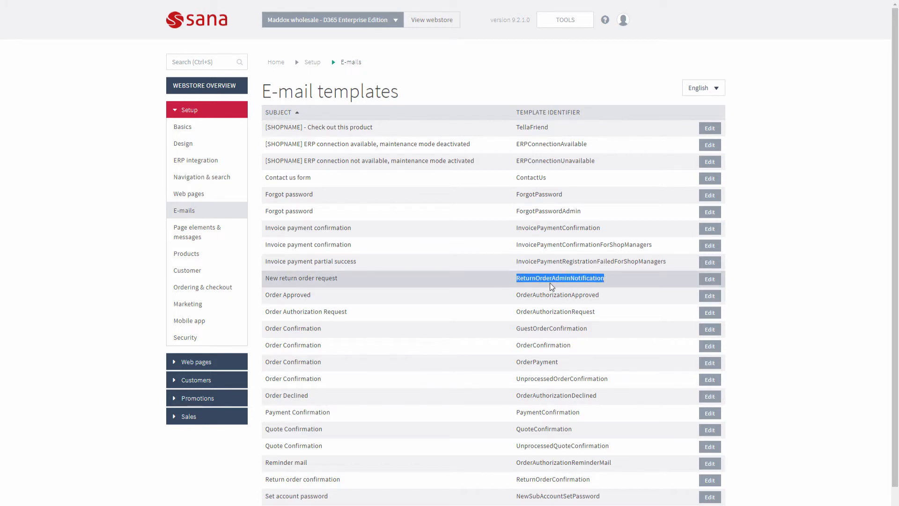
click(515, 285)
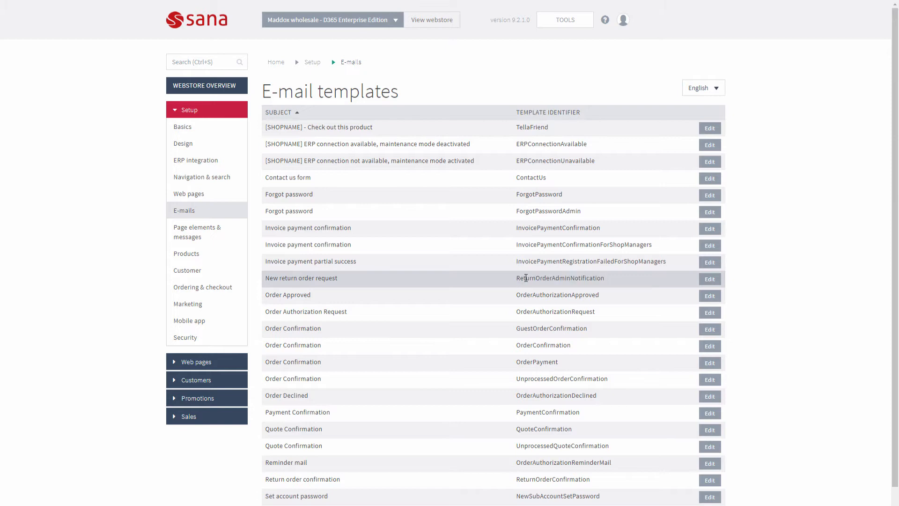
double_click(525, 278)
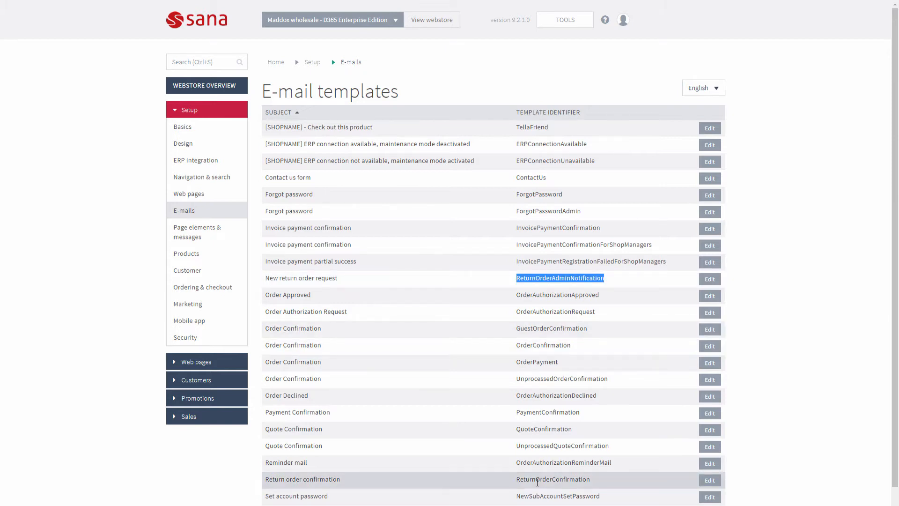
click(536, 481)
double_click(537, 482)
click(537, 481)
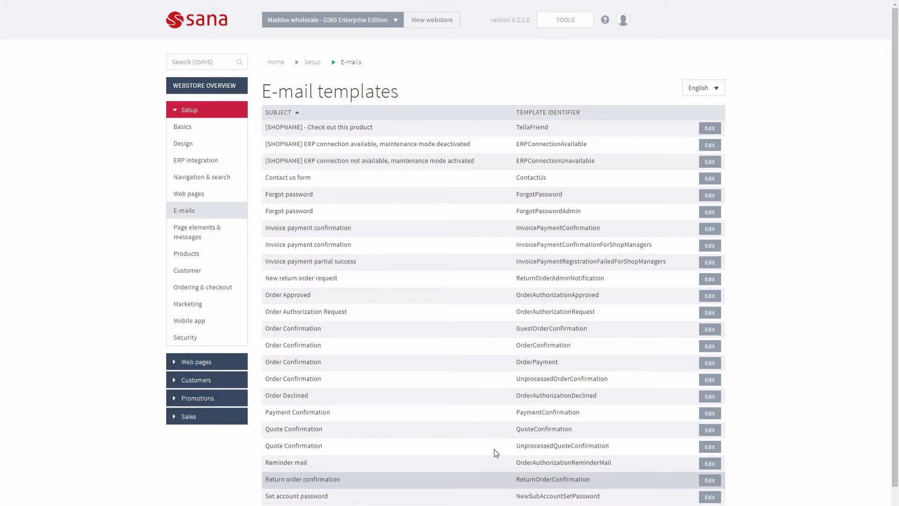
In the Basics store information, copy the BCC e-mail address into the RMA notifications addresses.
click(235, 125)
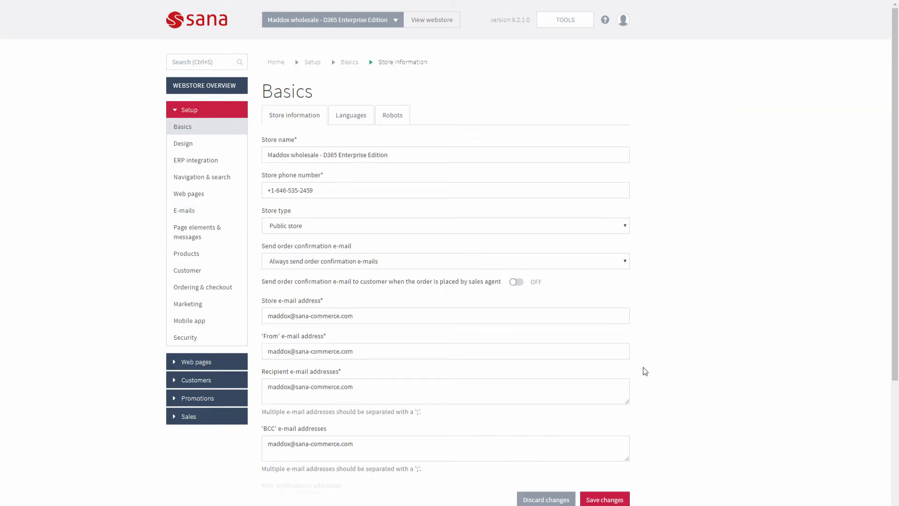
scroll(658, 379, down, 4)
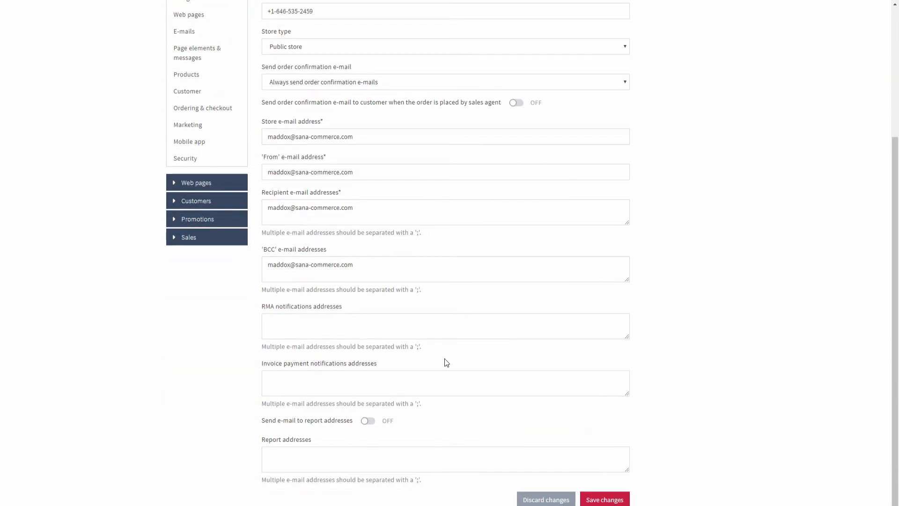
click(301, 336)
drag(356, 265, 217, 265)
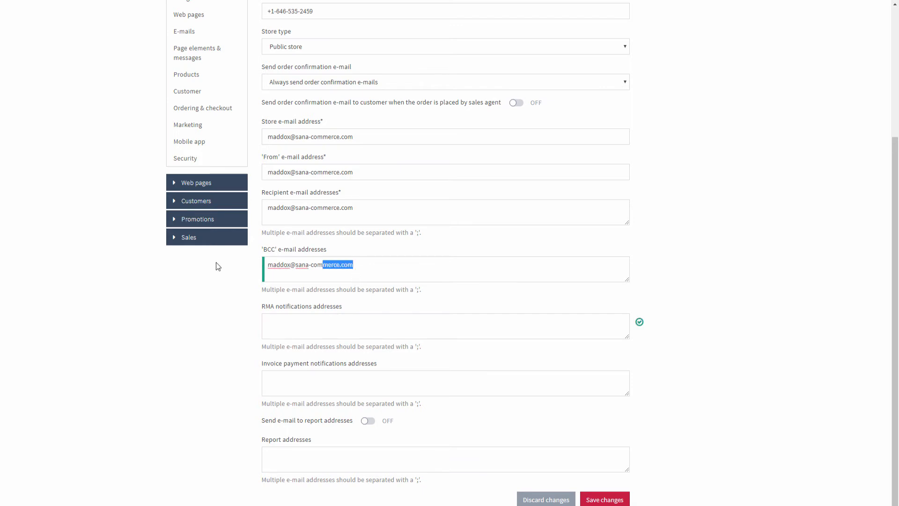
key(ctrl+c)
click(294, 322)
key(ctrl+v)
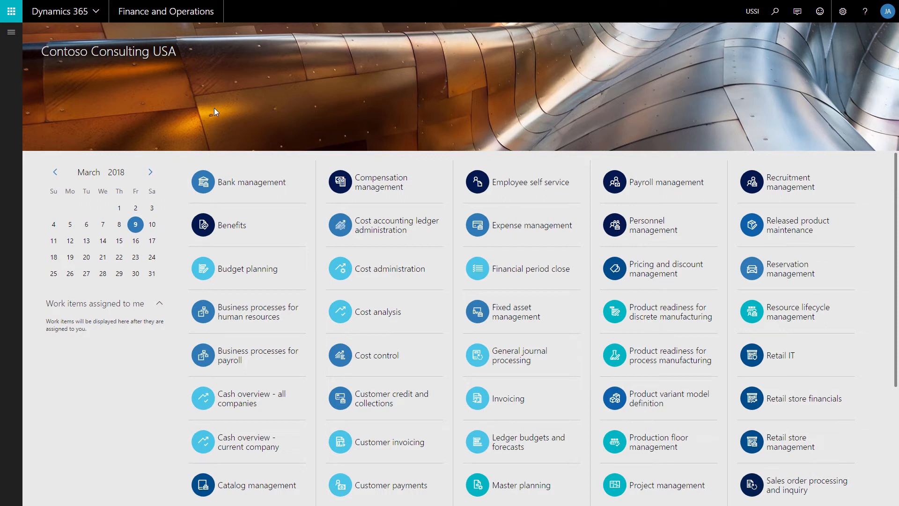
In Dynamics 365 Finance and Operations, open all return orders under Sales and marketing and select the newest one.
click(11, 32)
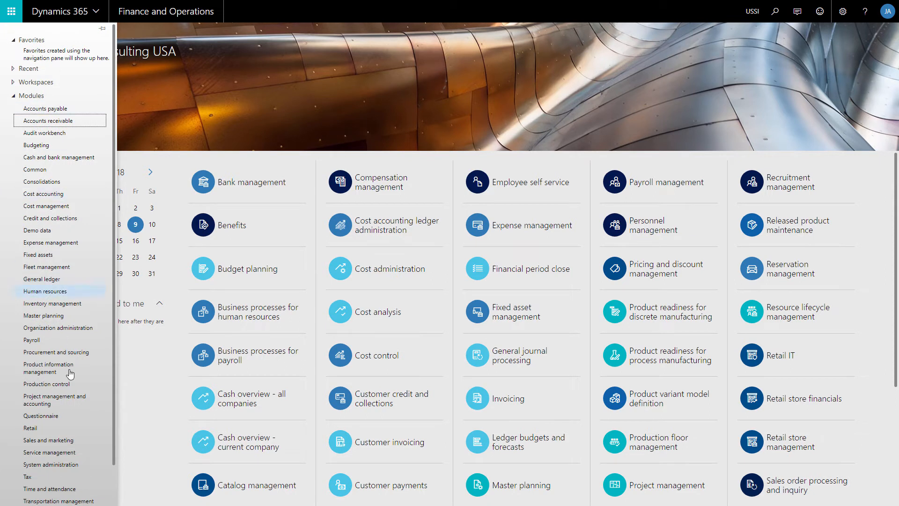
click(69, 442)
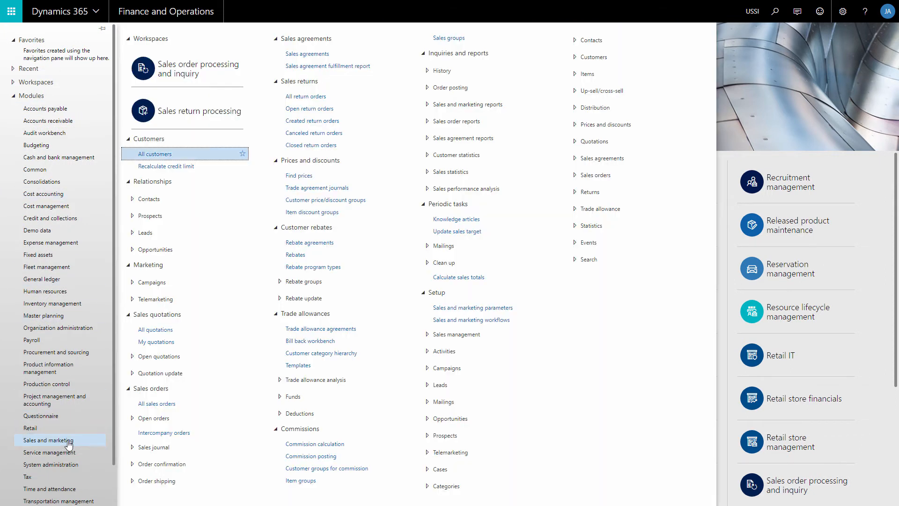
click(327, 96)
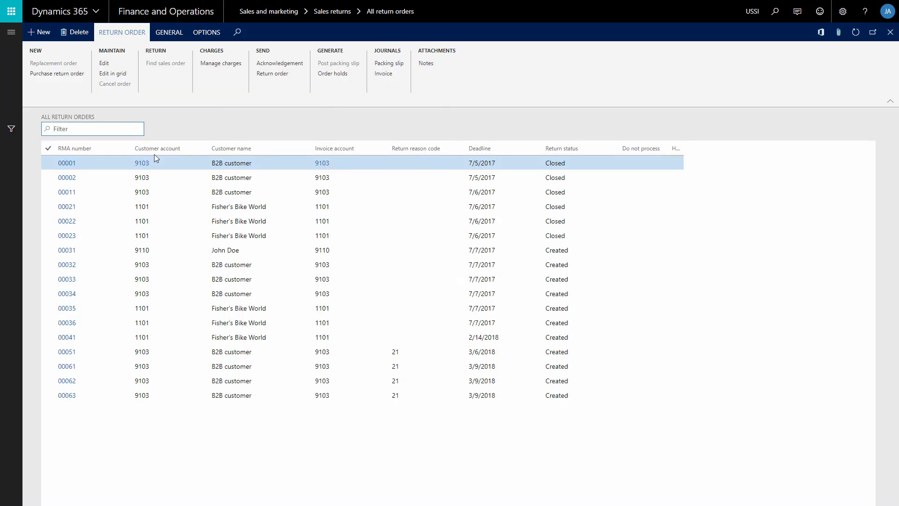
click(105, 401)
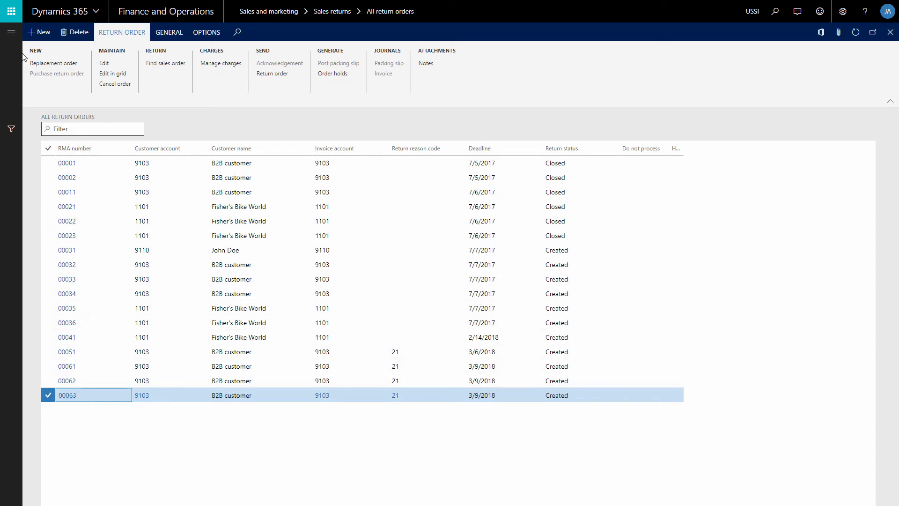
Open the return orders list in the Webshop module and open its newest return order for editing.
click(11, 32)
scroll(47, 440, down, 2)
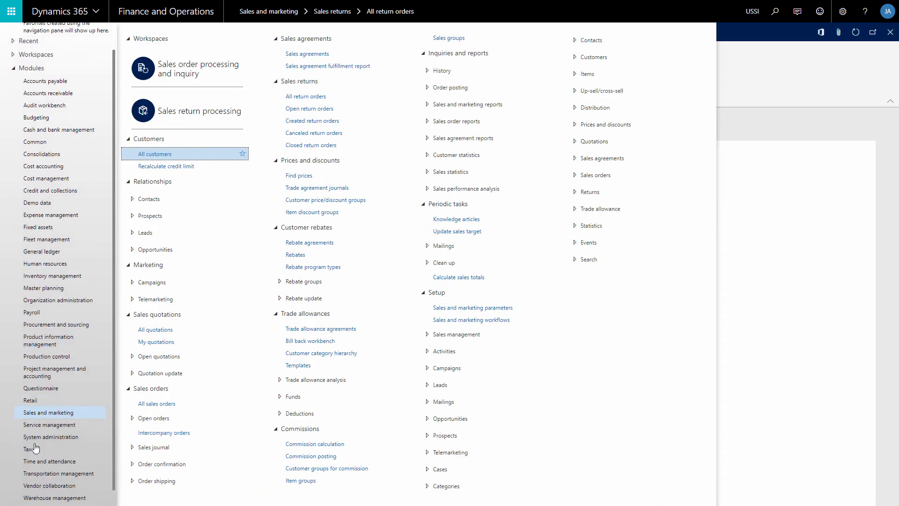
click(35, 495)
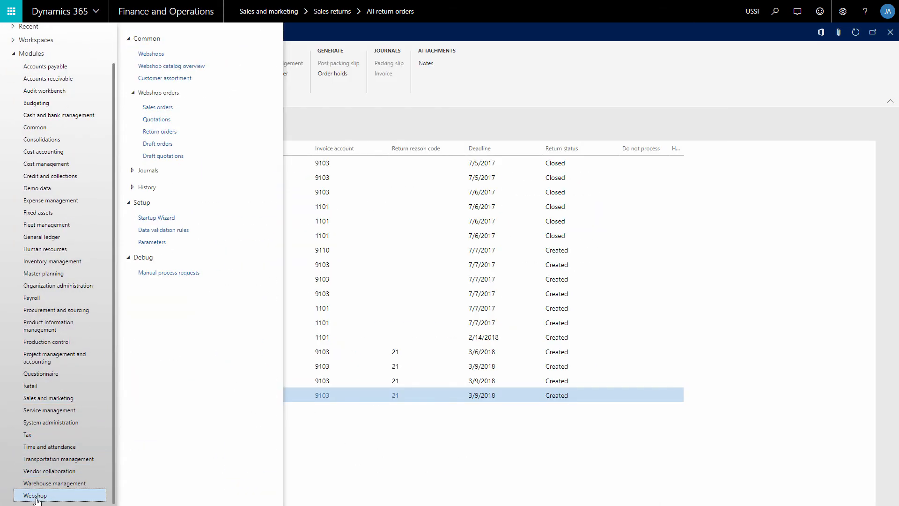
click(171, 131)
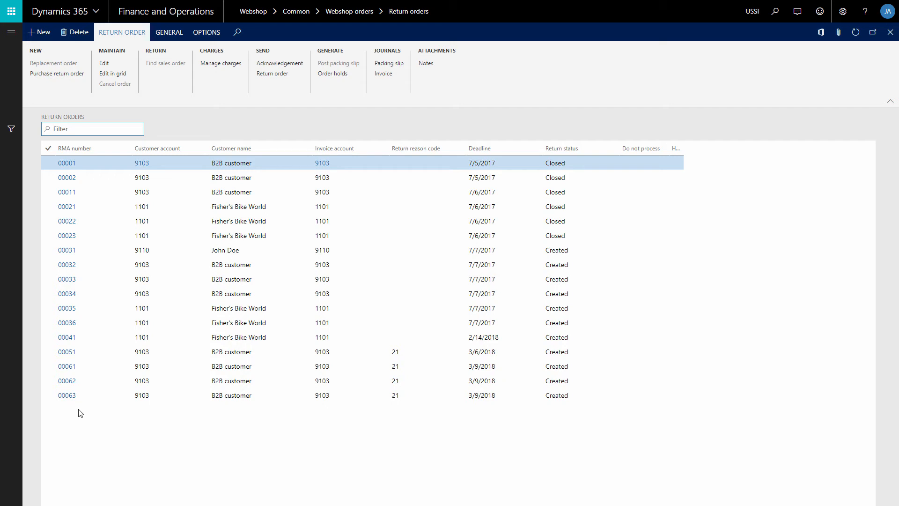
click(70, 397)
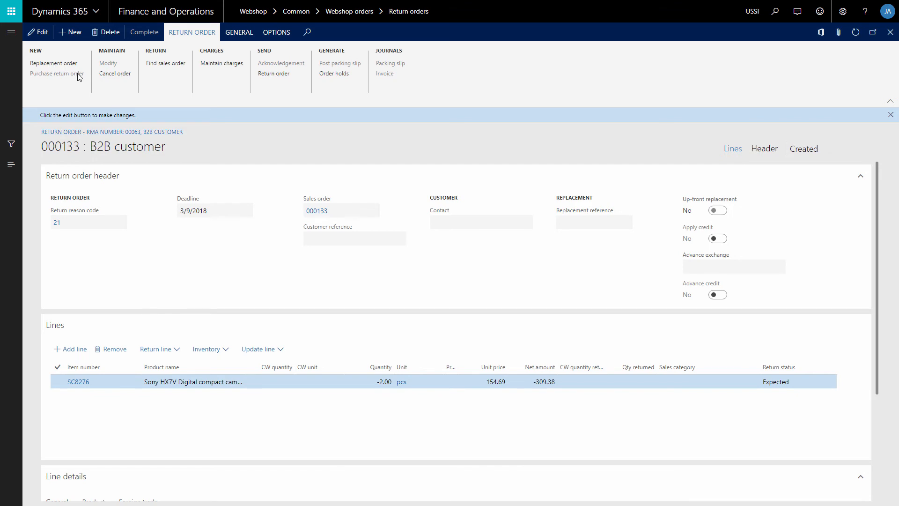
click(37, 32)
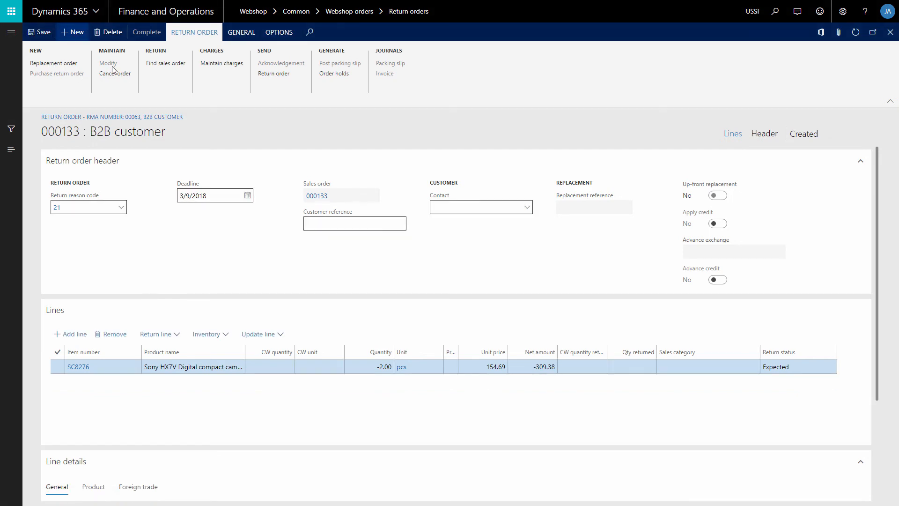
In the return order's header view, examine the return reason code and the Sana Commerce comments in the E-Commerce section.
click(761, 139)
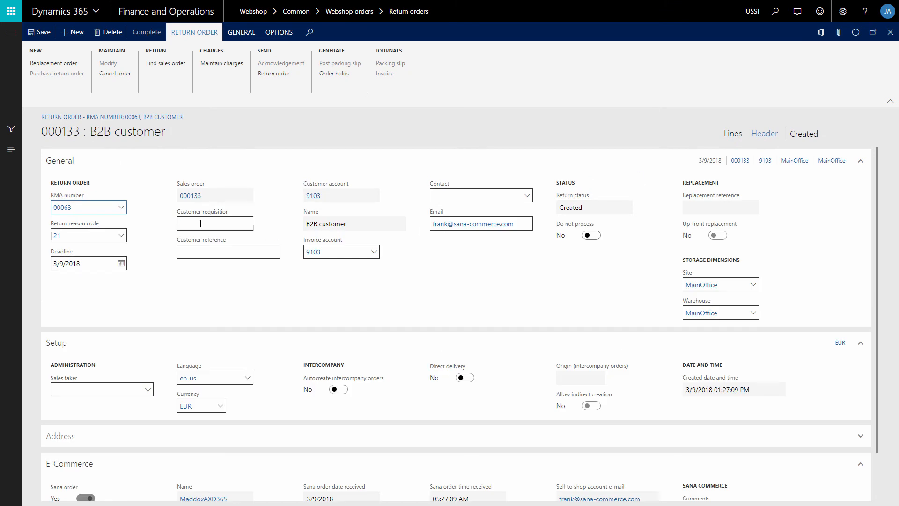
click(74, 235)
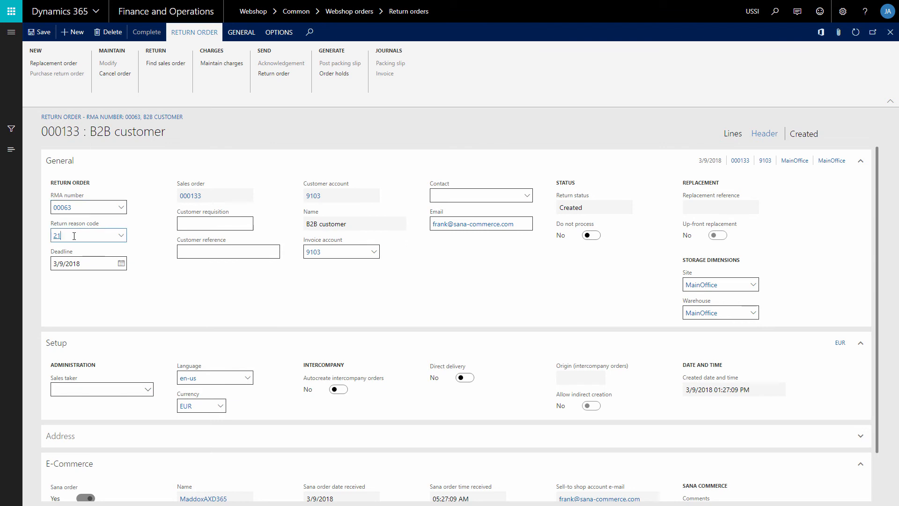
scroll(58, 361, down, 1)
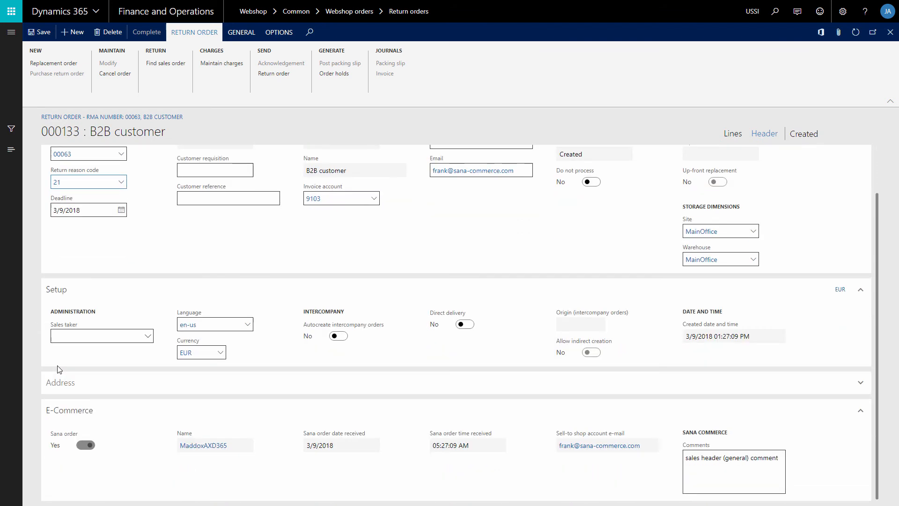
click(752, 461)
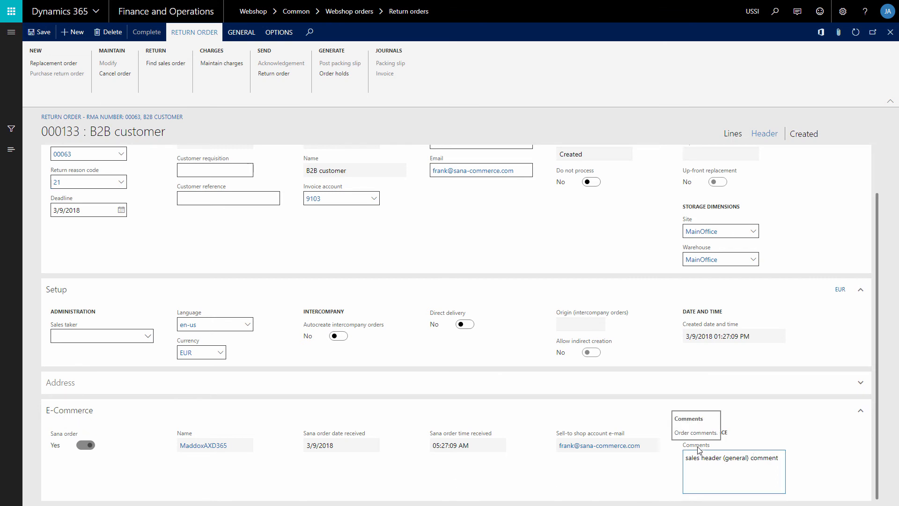
click(721, 469)
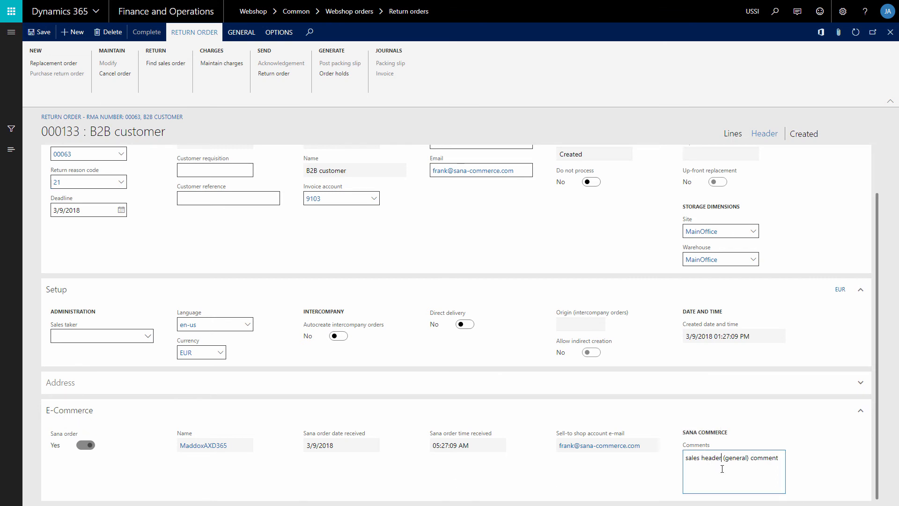
Switch to the return order's lines view and examine the sales line comment in the line details text.
click(731, 135)
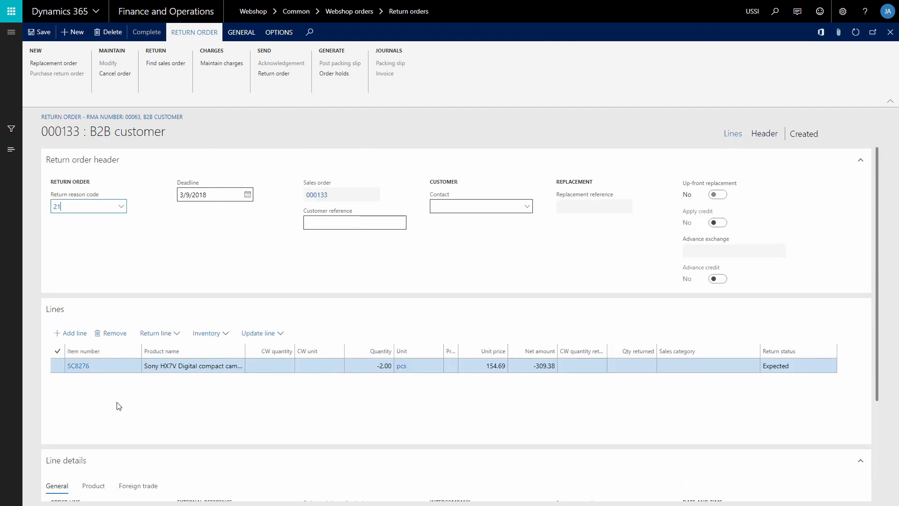
scroll(98, 395, down, 3)
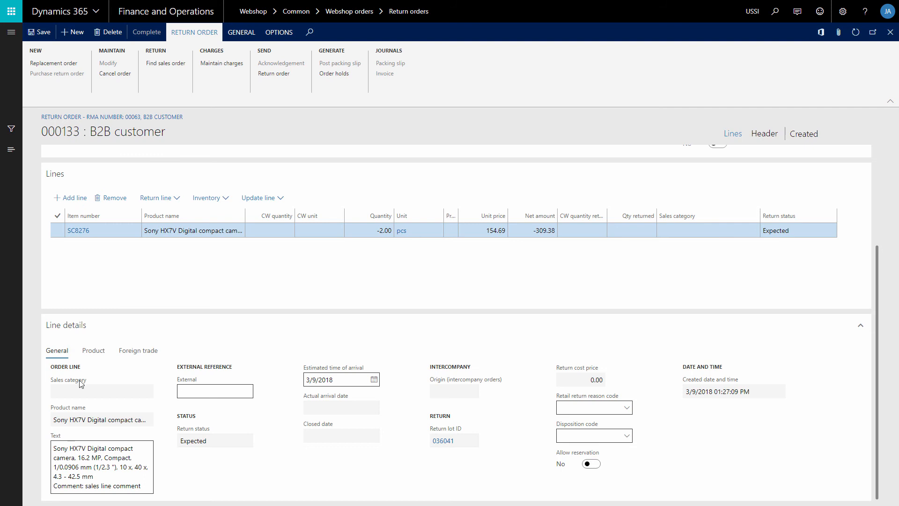
click(88, 482)
triple_click(106, 486)
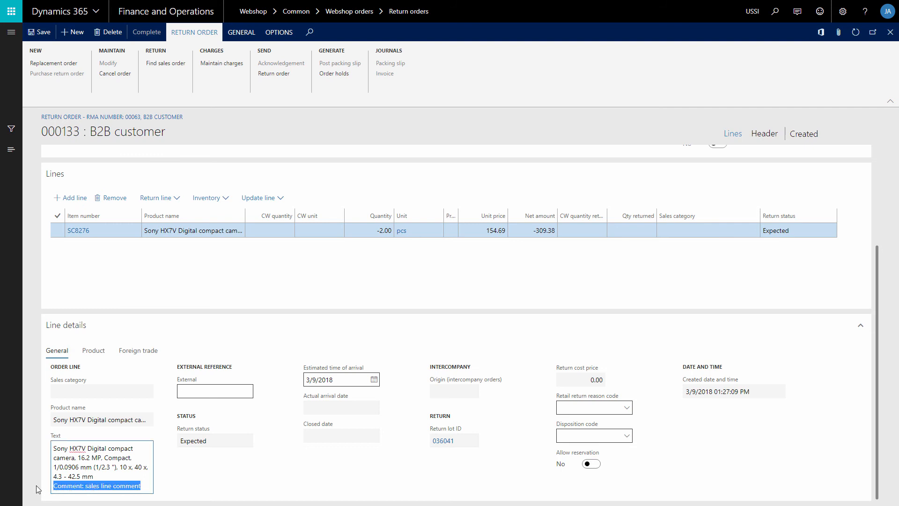
click(154, 490)
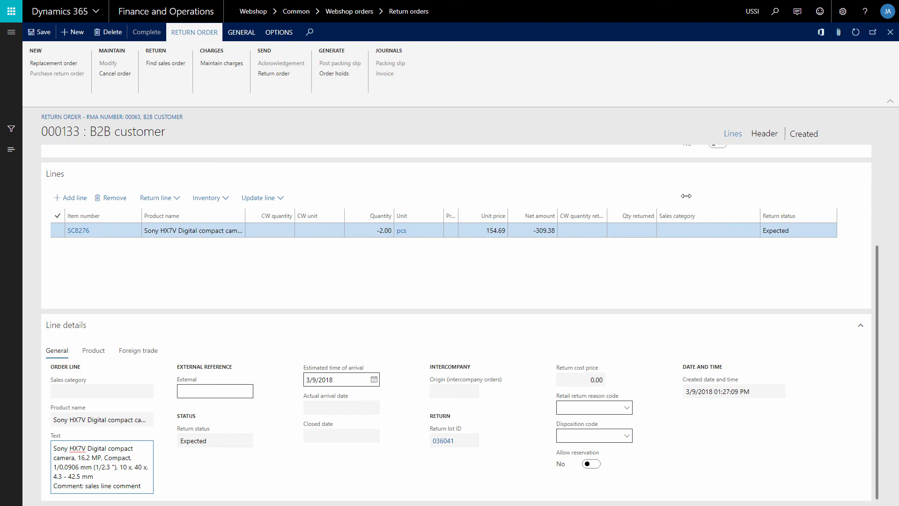
From the return order header, open the order's attachments and examine the URL in the notes of sc8276_2.jpg.
click(763, 135)
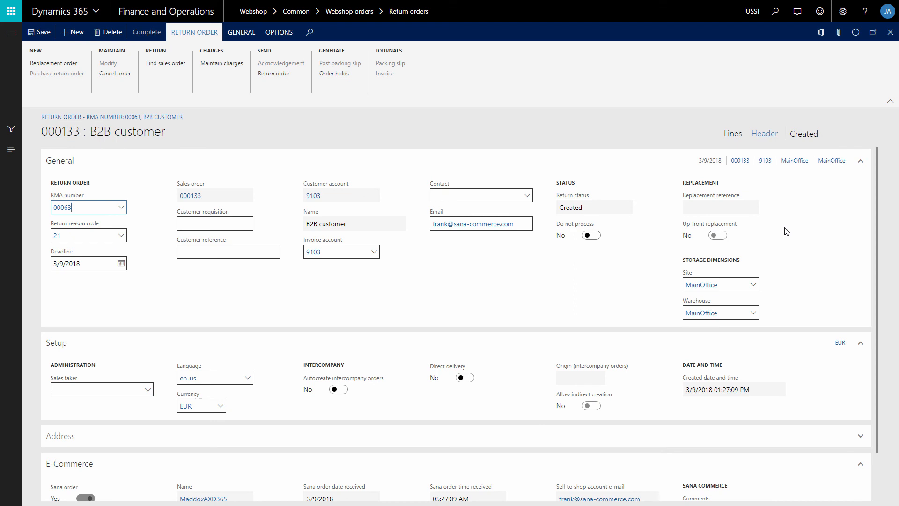
click(838, 37)
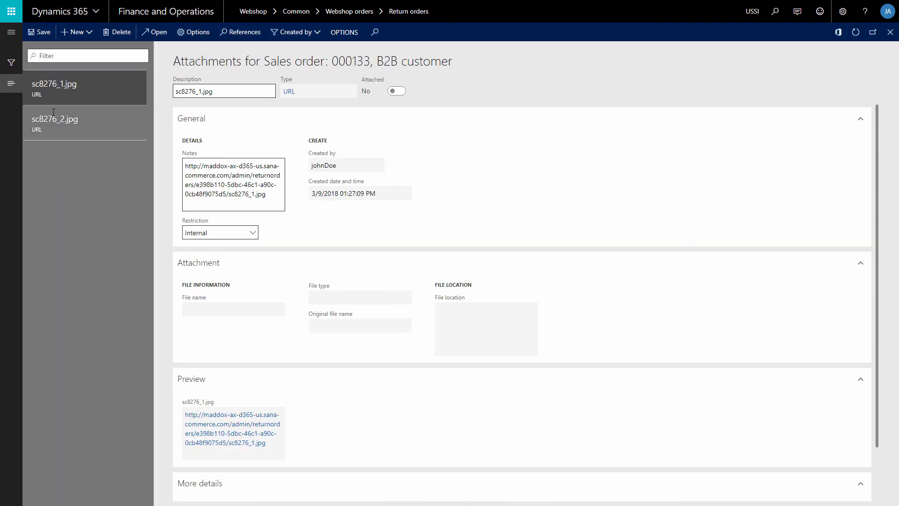
click(54, 121)
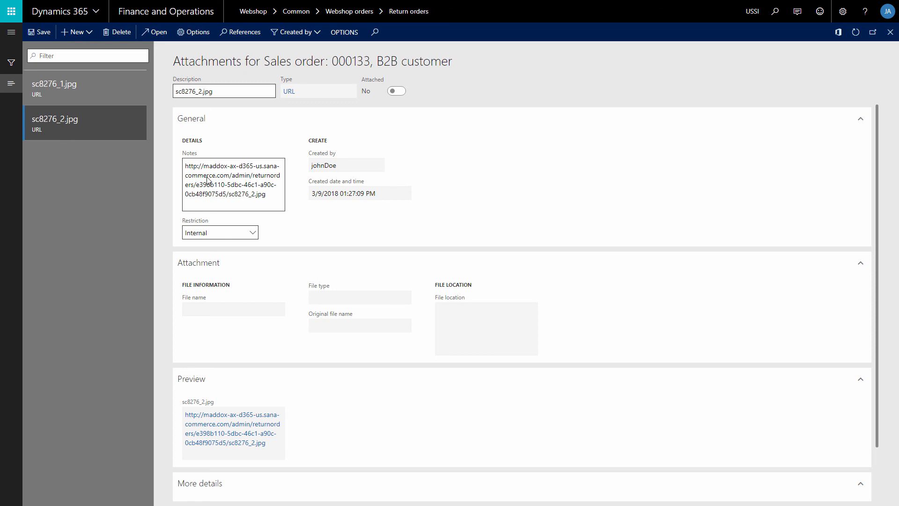
drag(267, 195, 181, 170)
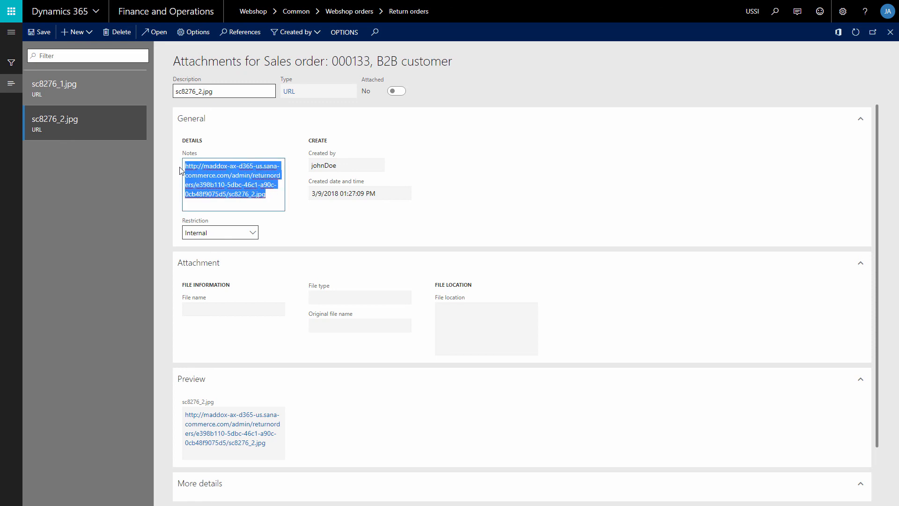
click(279, 200)
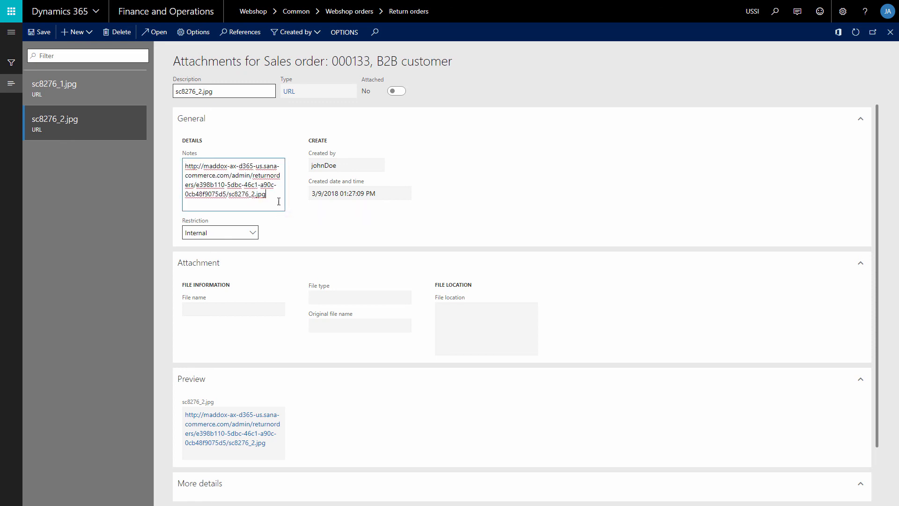